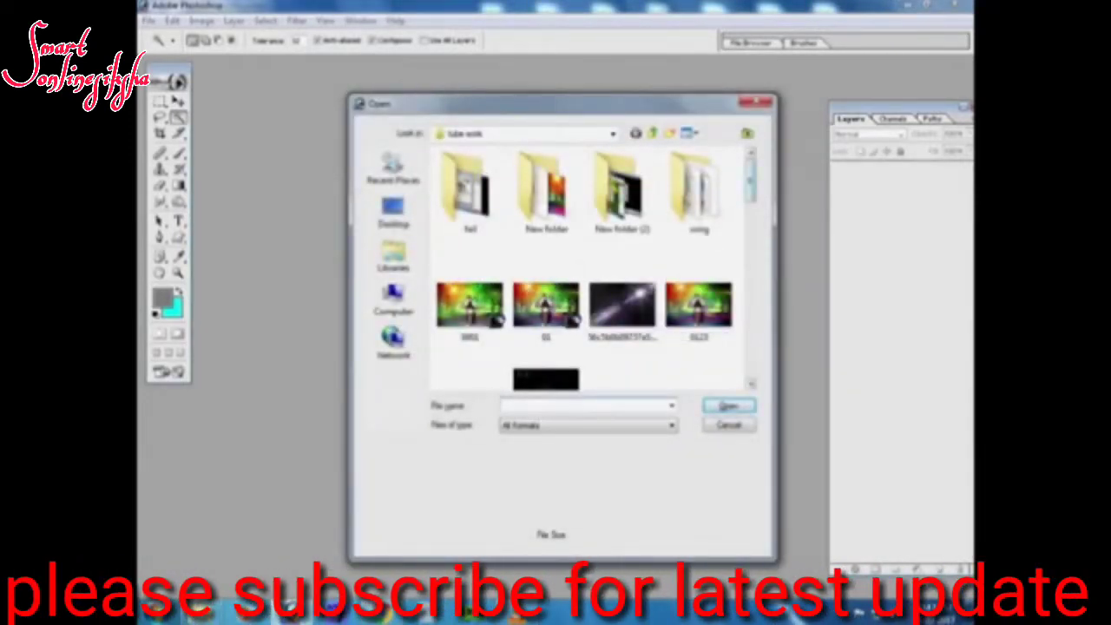
# Open the portrait photo of the bearded man in the blue jersey.
pyautogui.scroll(-3, 596, 266)
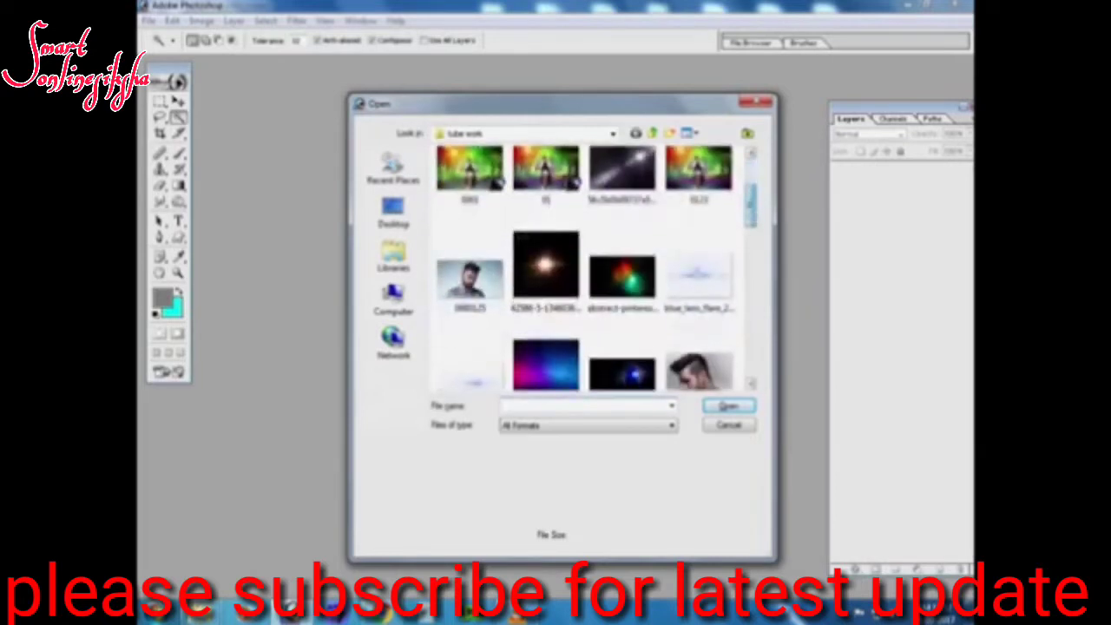
pyautogui.press('Return')
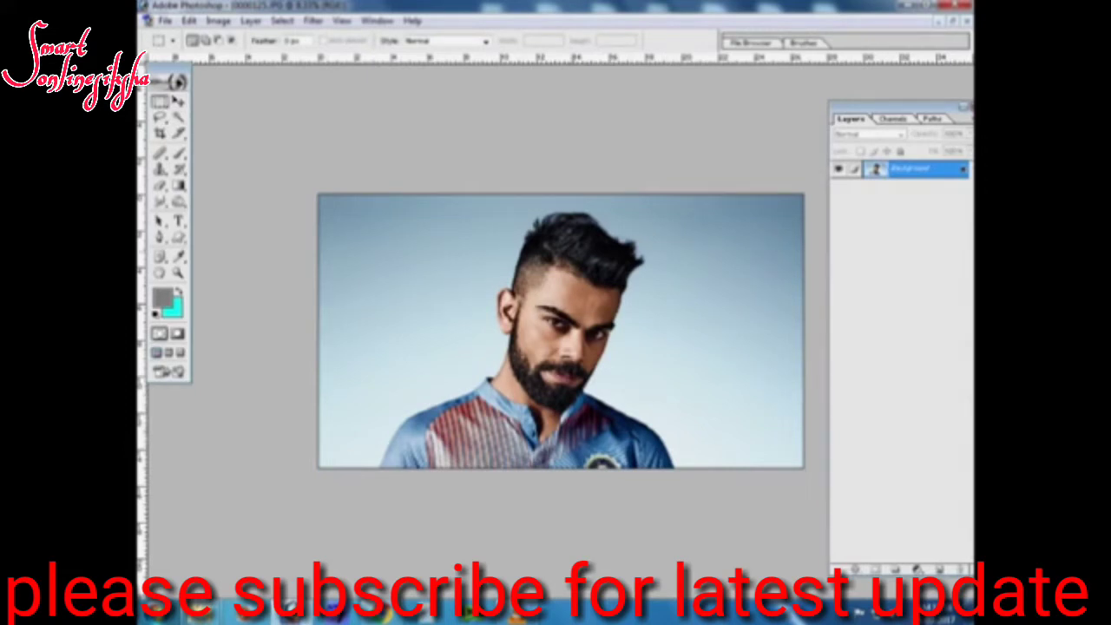
# Create a blank white 8 × 12 inch document at 300 pixels/inch from the 8 x 10 preset.
pyautogui.hotkey('ctrl', 'n')
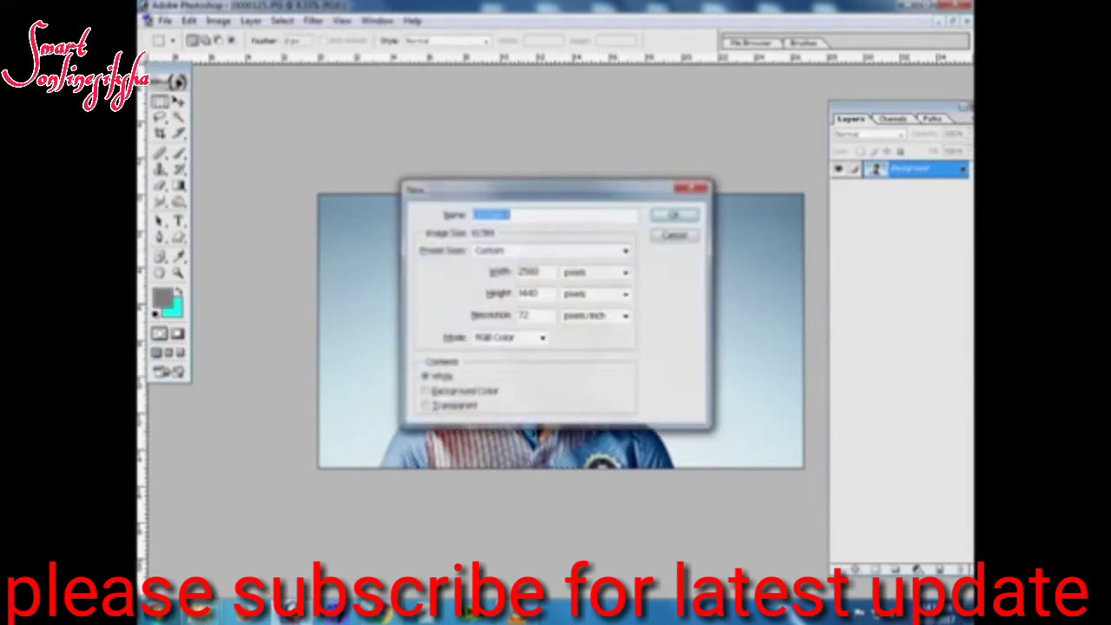
pyautogui.click(625, 250)
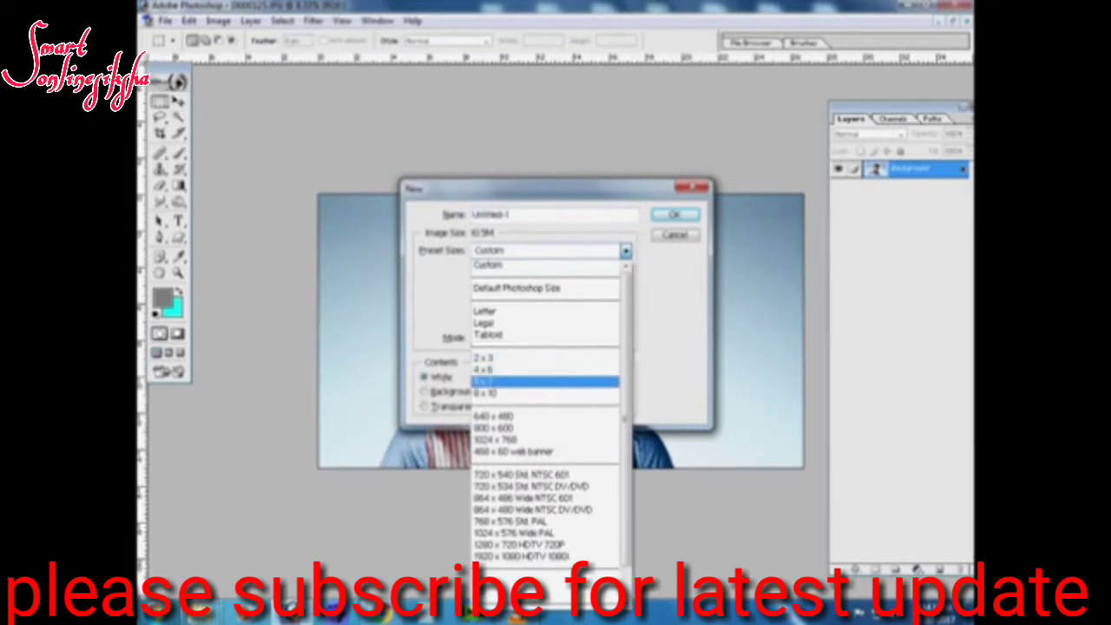
pyautogui.click(521, 393)
pyautogui.write('12')
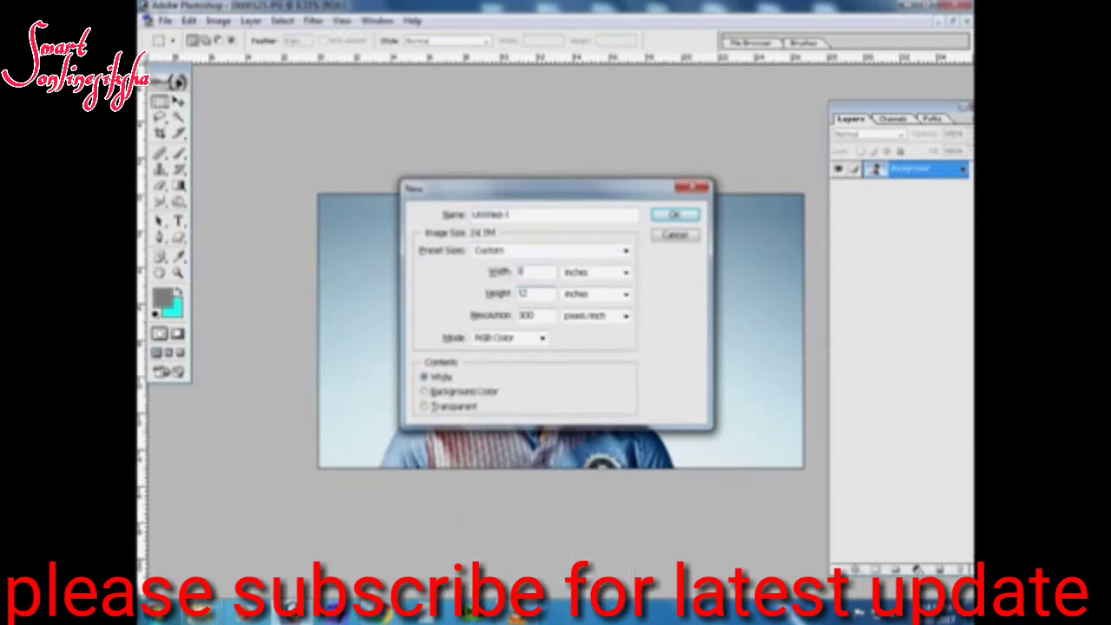
pyautogui.press('Return')
# Rotate the blank canvas 90° CW to landscape, then select the entire portrait photo.
pyautogui.click(200, 20)
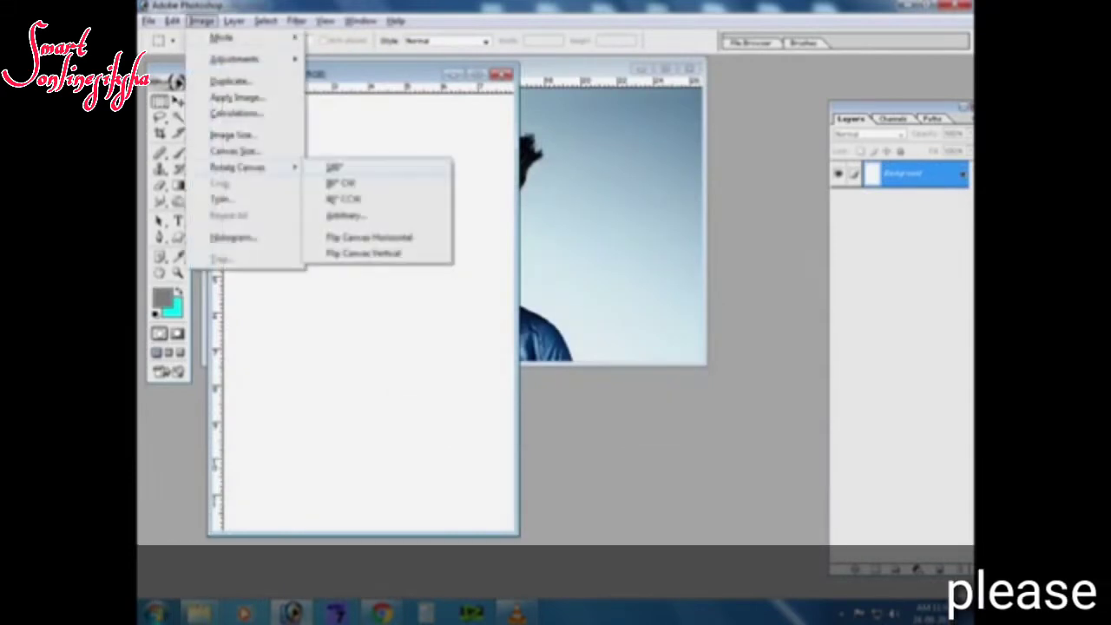
pyautogui.click(372, 183)
pyautogui.press('v')
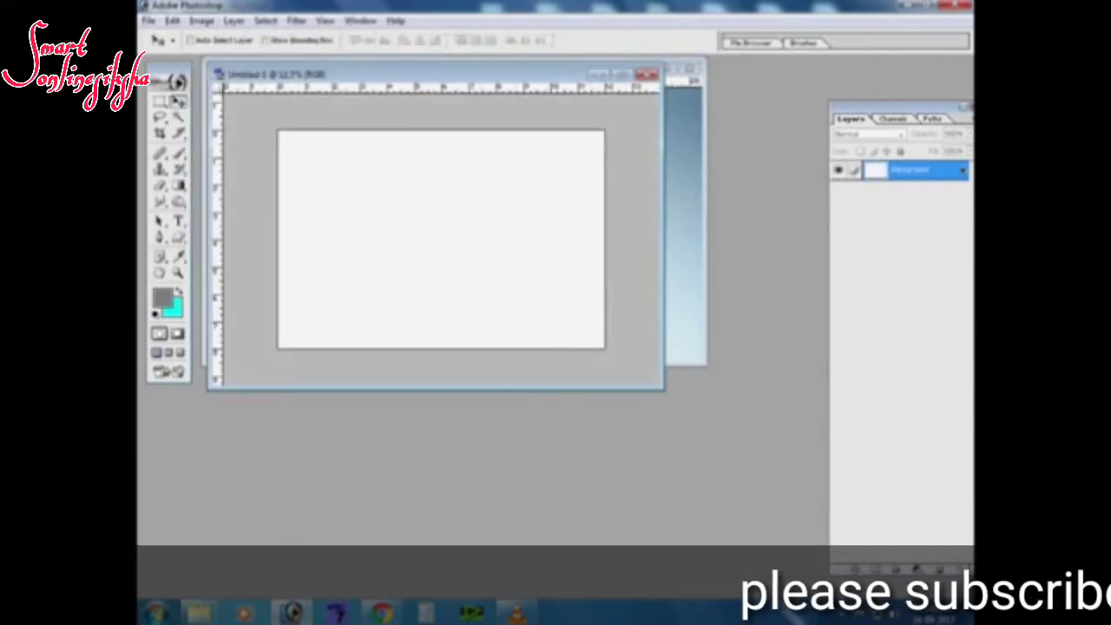
pyautogui.moveTo(347, 73); pyautogui.dragTo(384, 165)
pyautogui.click(477, 113)
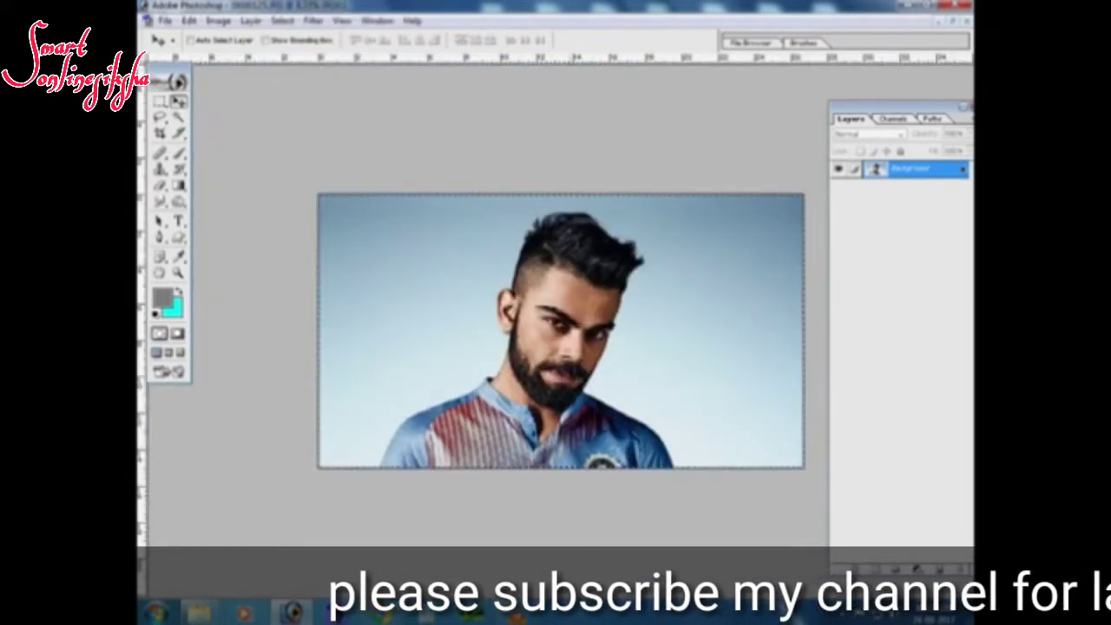
pyautogui.hotkey('ctrl', 'a')
# Copy the portrait and paste it into the landscape document as Layer 1.
pyautogui.hotkey('ctrl', 'c')
pyautogui.hotkey('ctrl', 'Tab')
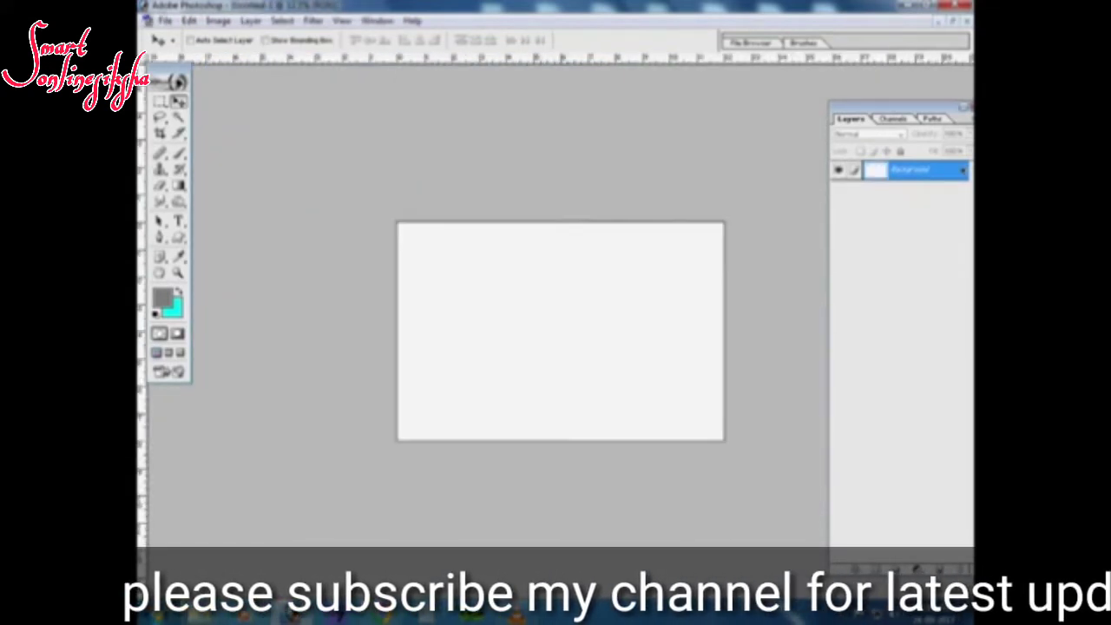
pyautogui.hotkey('ctrl', 'v')
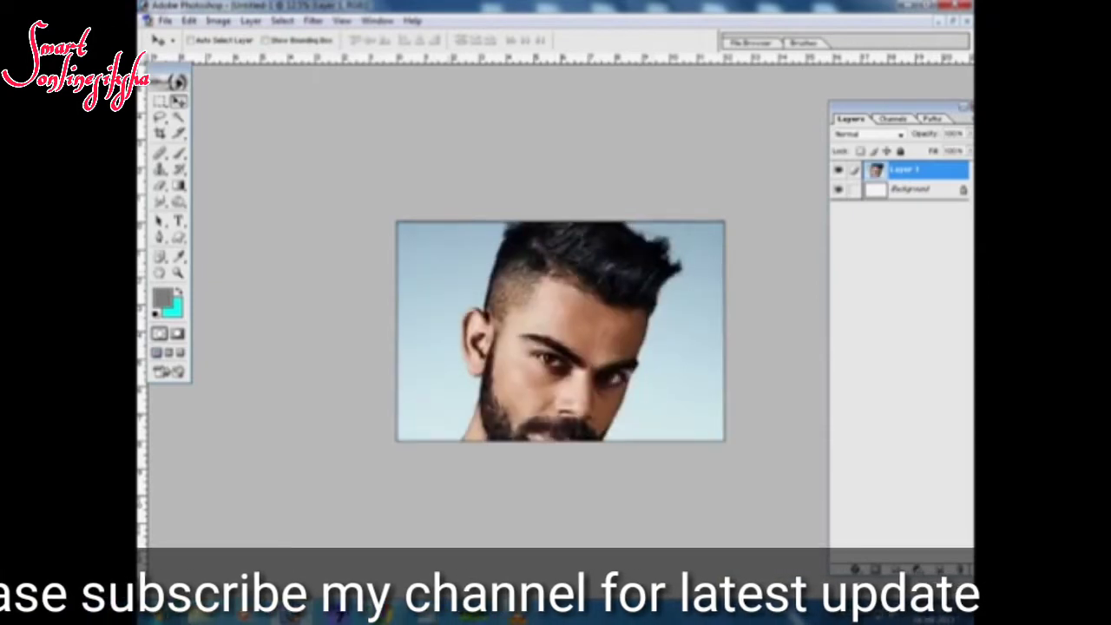
pyautogui.hotkey('ctrl', '-')
# Scale and move the photo to span the canvas width, leaving a white strip below.
pyautogui.hotkey('ctrl', 't')
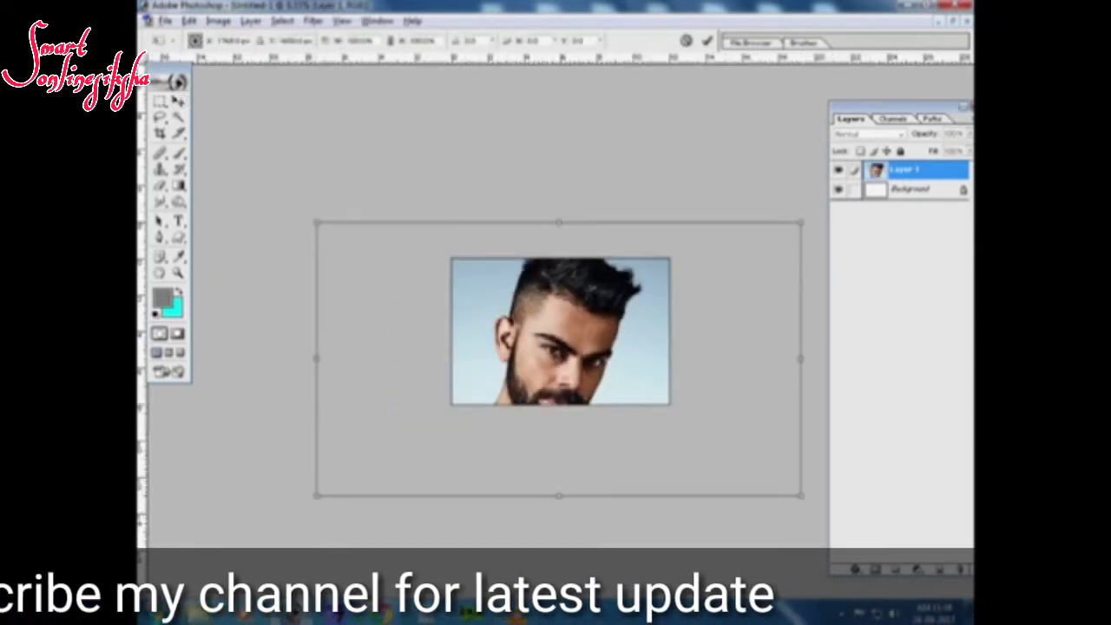
pyautogui.moveTo(801, 495)
pyautogui.mouseDown()
pyautogui.moveTo(782, 466)
pyautogui.moveTo(686, 429)
pyautogui.mouseUp()
pyautogui.moveTo(559, 357); pyautogui.dragTo(571, 330)
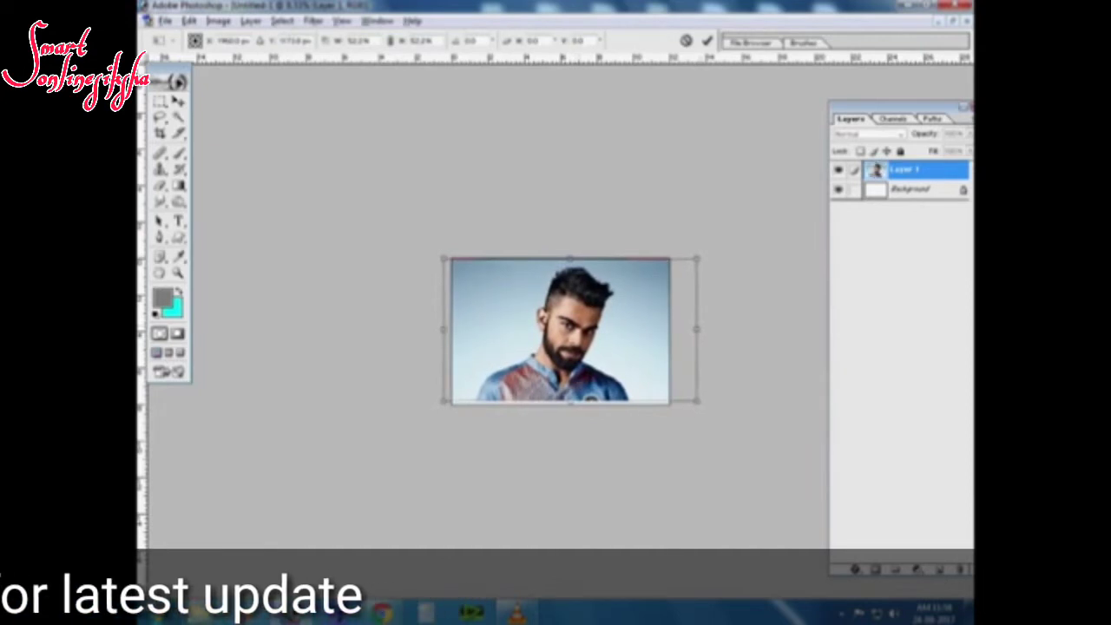
pyautogui.moveTo(697, 402); pyautogui.dragTo(675, 387)
pyautogui.press('Return')
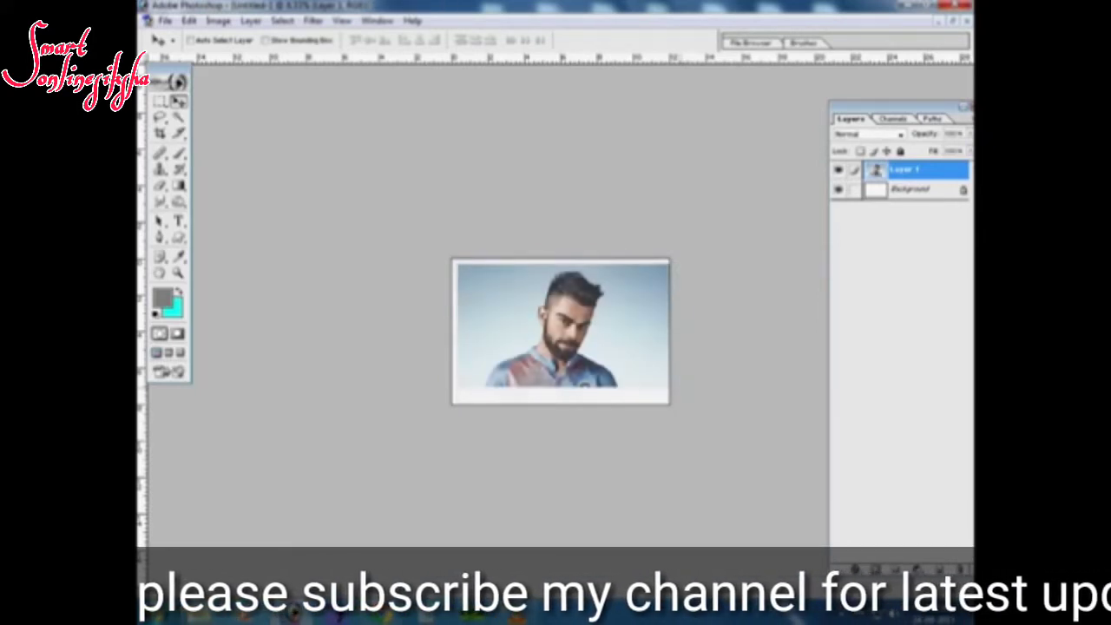
pyautogui.hotkey('ctrl', '+')
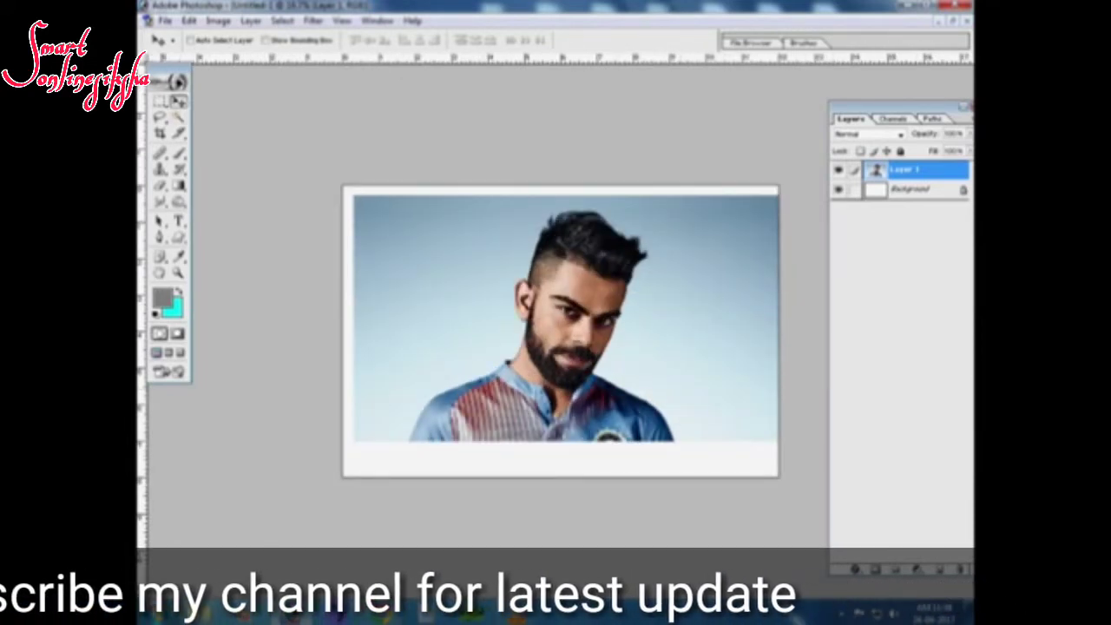
# Draw an elliptical circle around the man's head and shoulders, with Layer 1 active.
pyautogui.click(160, 101)
pyautogui.click(232, 114)
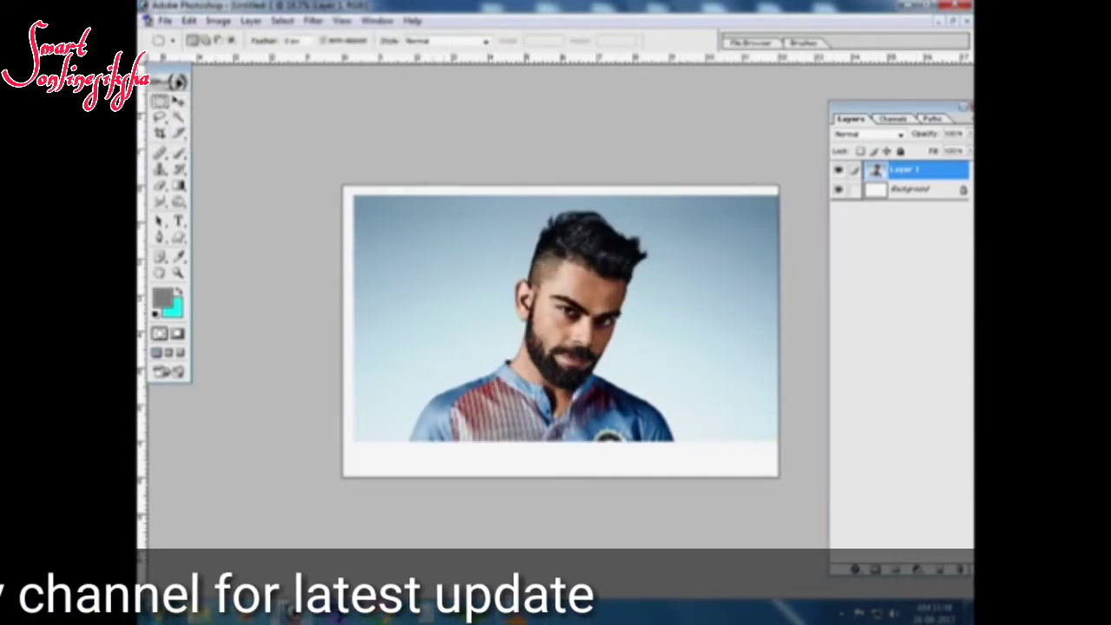
pyautogui.moveTo(455, 199); pyautogui.dragTo(682, 399)
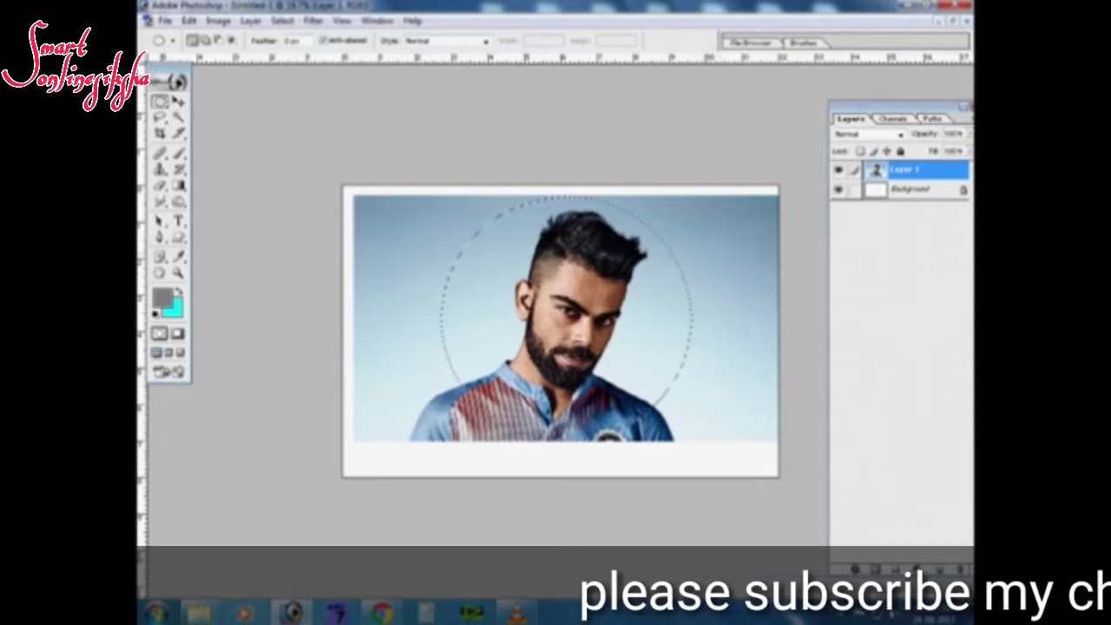
pyautogui.rightClick(706, 253)
pyautogui.click(736, 260)
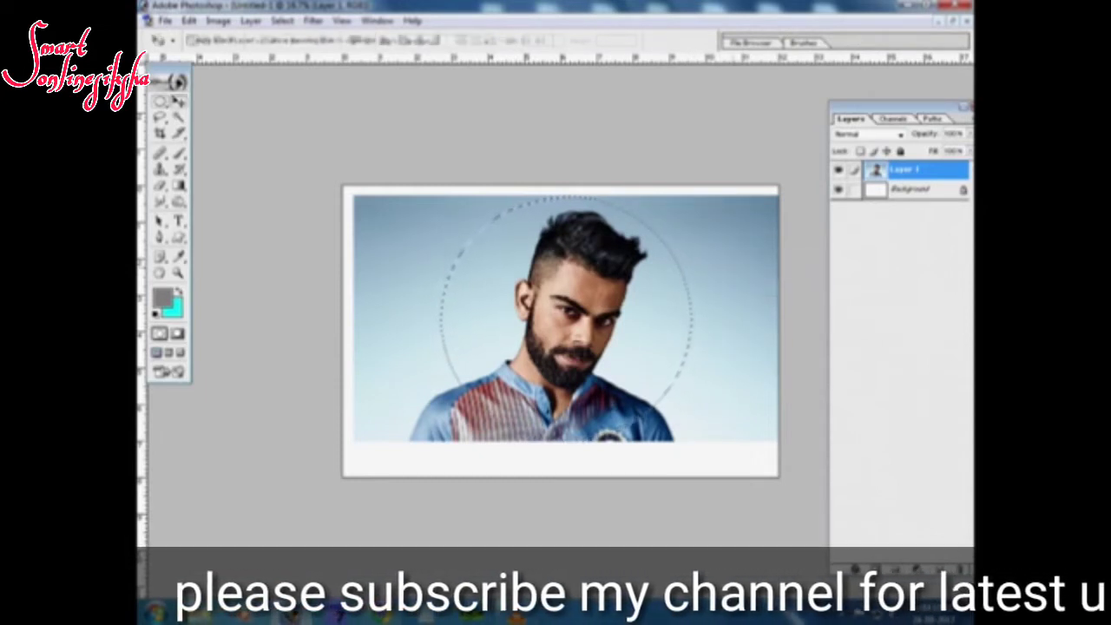
# Delete the photo outside the circle and add a thick black outside stroke.
pyautogui.press('v')
pyautogui.press('Delete')
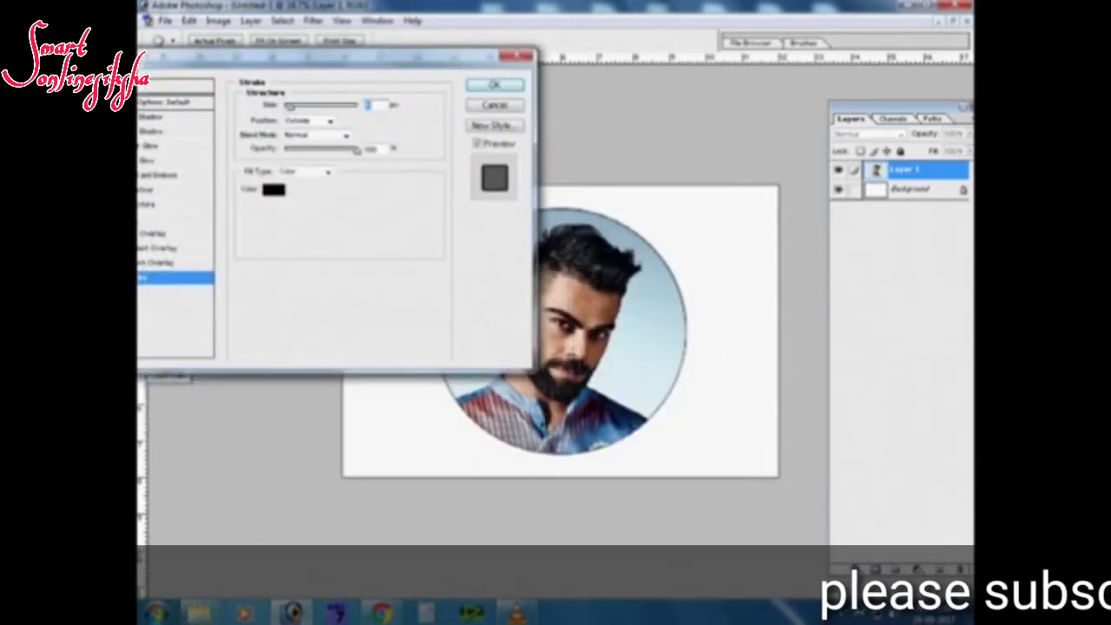
pyautogui.press('Up')
pyautogui.press('Up')
pyautogui.press('Up')
pyautogui.press('Up')
pyautogui.press('Up')
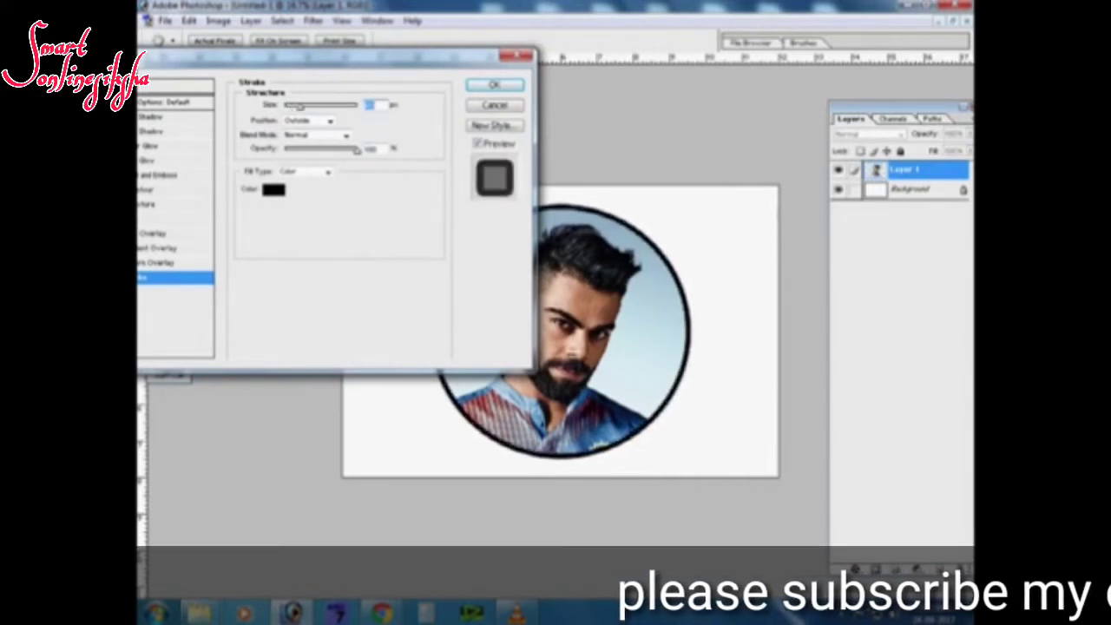
pyautogui.press('Up')
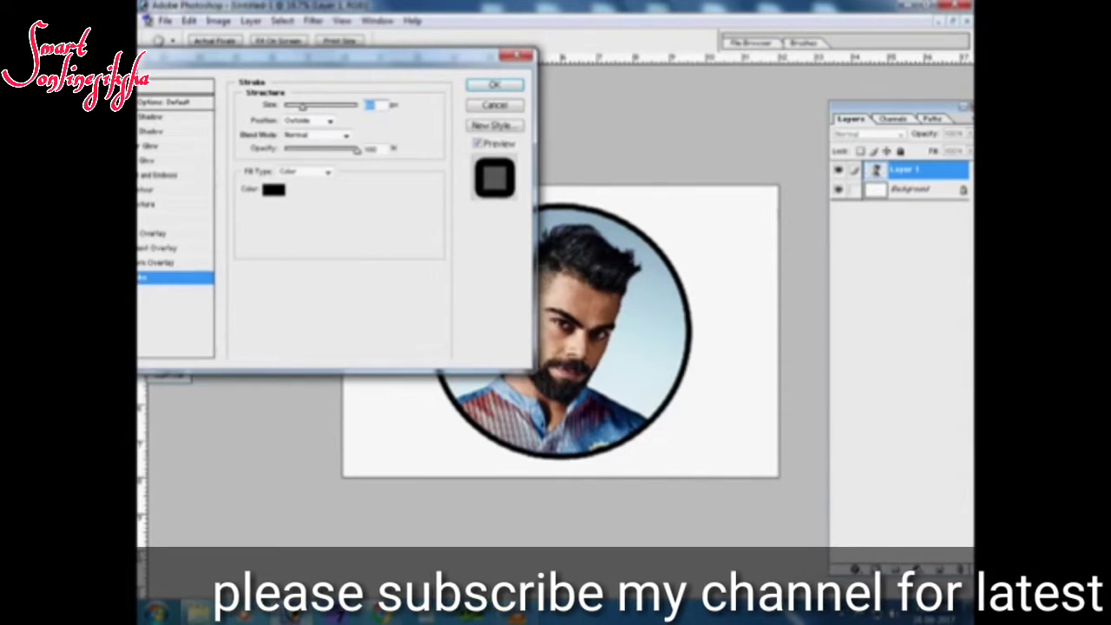
pyautogui.press('Return')
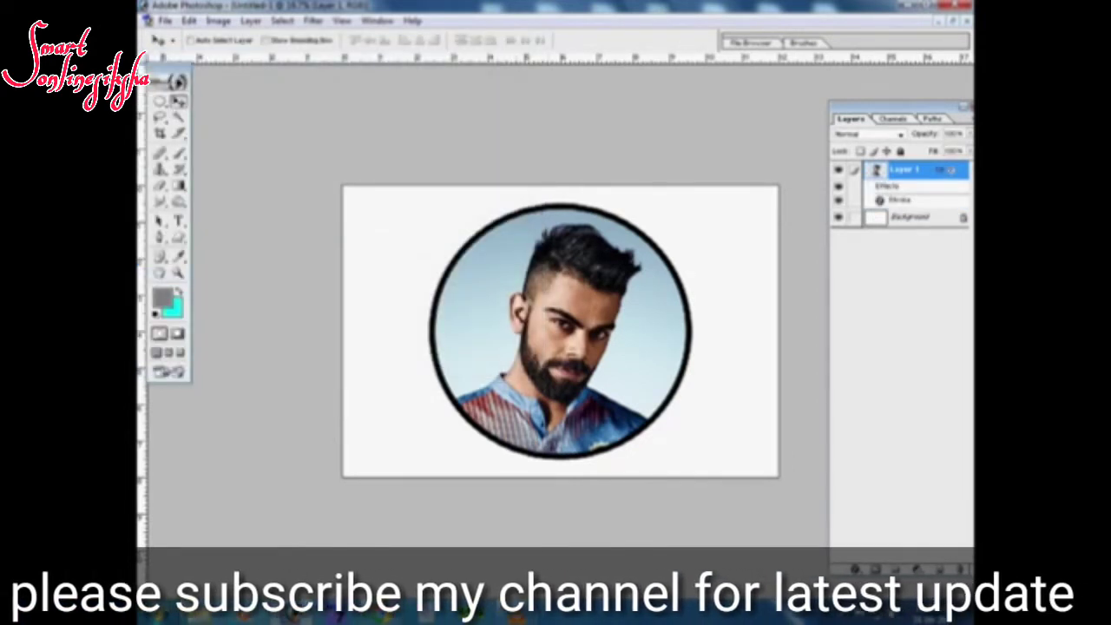
# Duplicate the circular portrait layer.
pyautogui.rightClick(531, 231)
pyautogui.press('Escape')
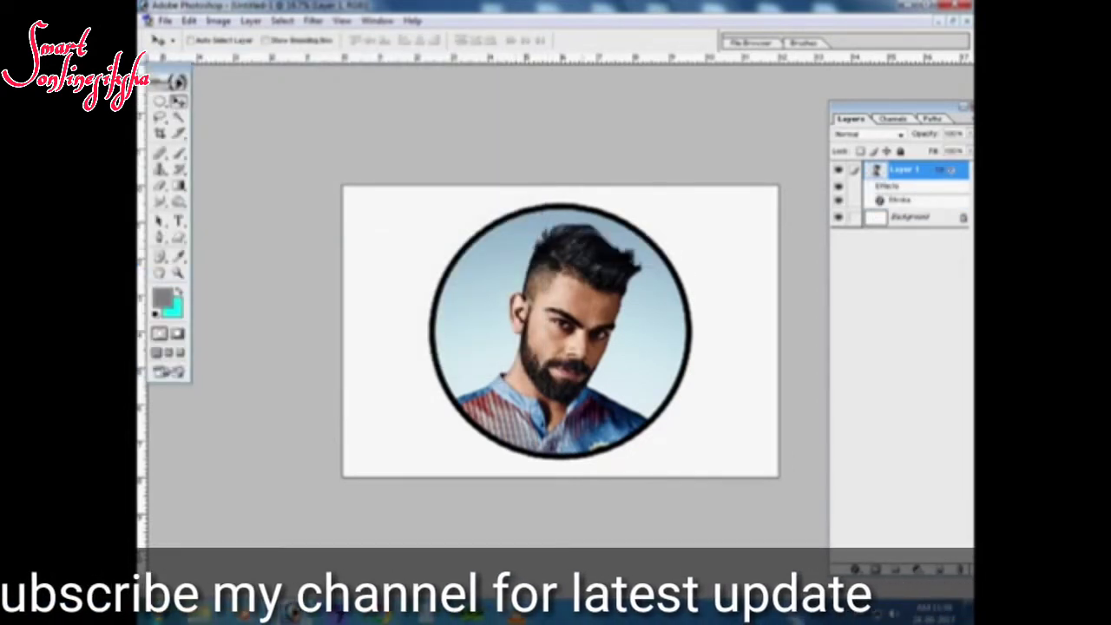
pyautogui.hotkey('ctrl', 'j')
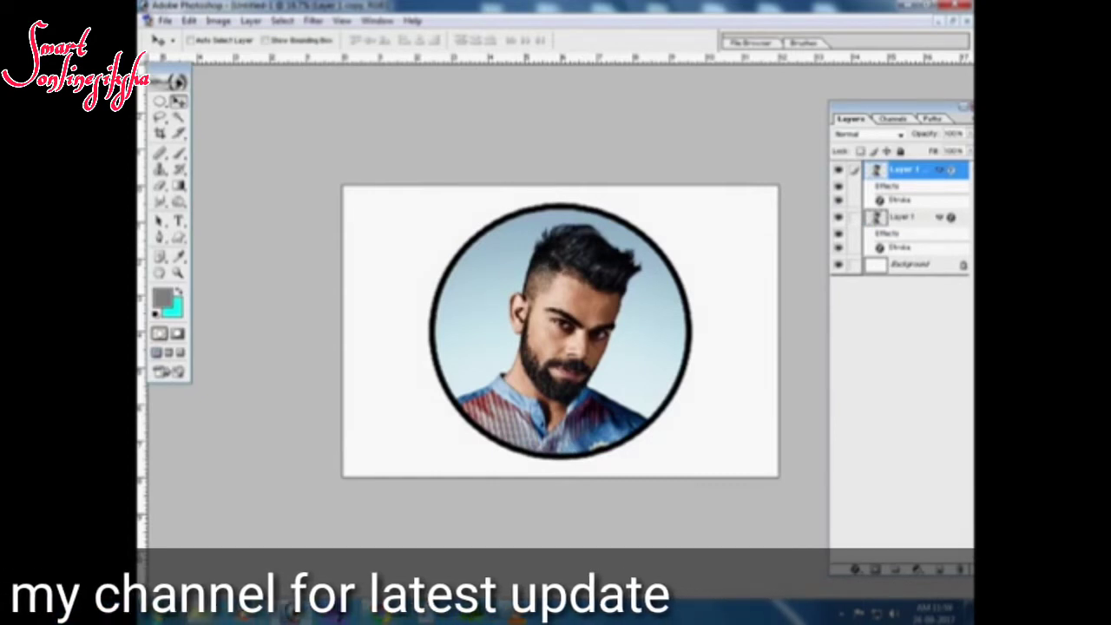
# Slightly enlarge the original Layer 1 circle beneath the copy, leaving Layer 1 selected.
pyautogui.hotkey('alt', '[')
pyautogui.hotkey('ctrl', 't')
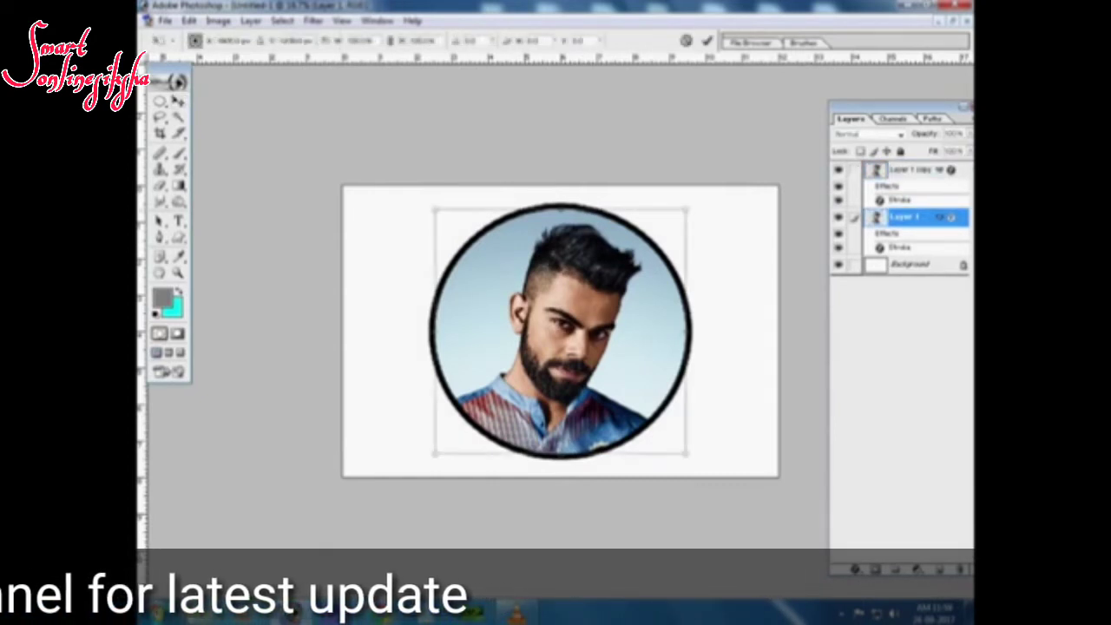
pyautogui.moveTo(686, 452); pyautogui.dragTo(691, 459)
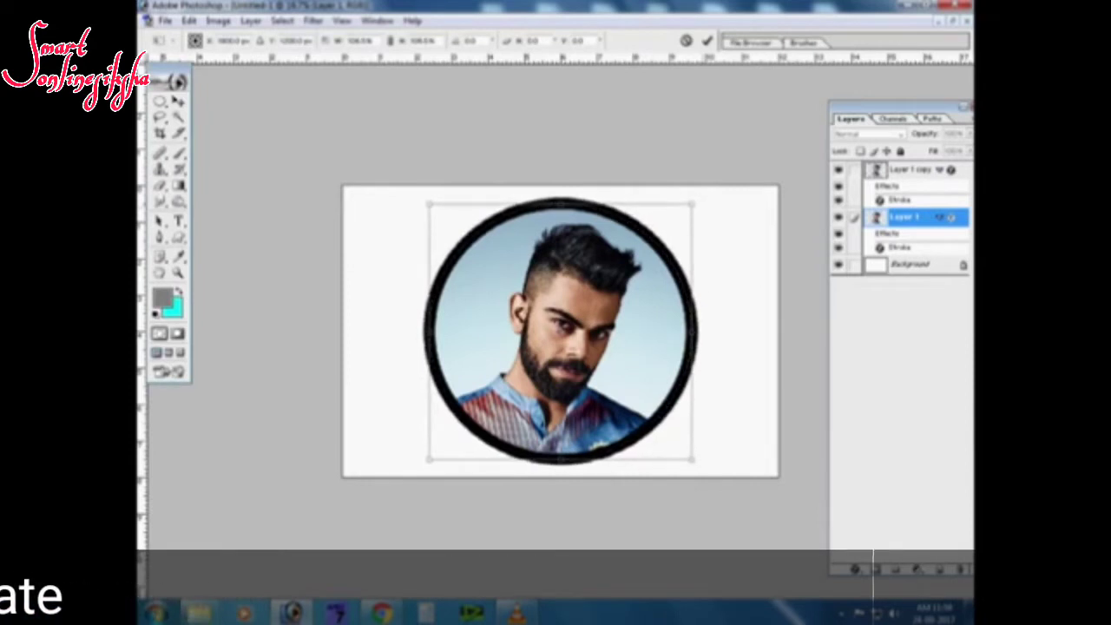
pyautogui.press('Return')
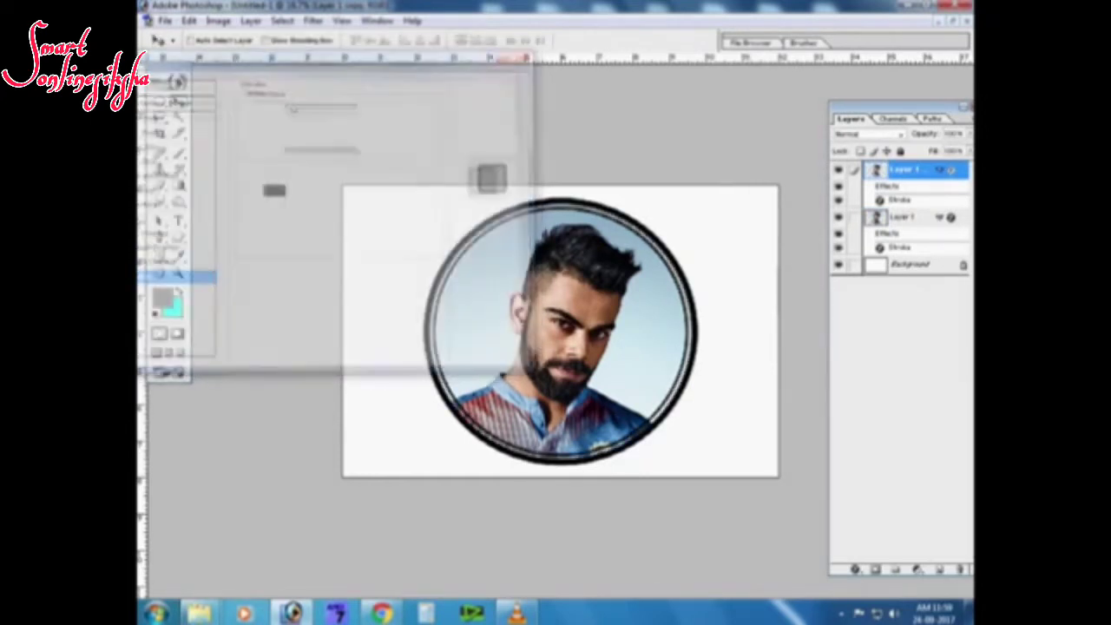
pyautogui.rightClick(608, 248)
pyautogui.click(638, 276)
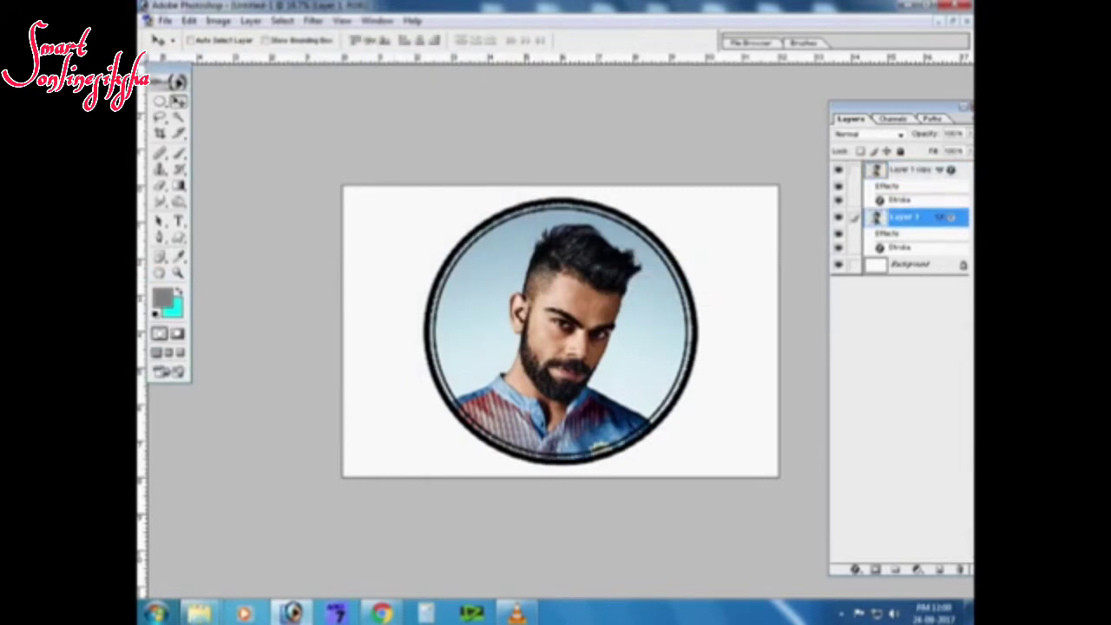
# Set the foreground colour to white and merge the copy down into Layer 1.
pyautogui.click(162, 297)
pyautogui.click(448, 391)
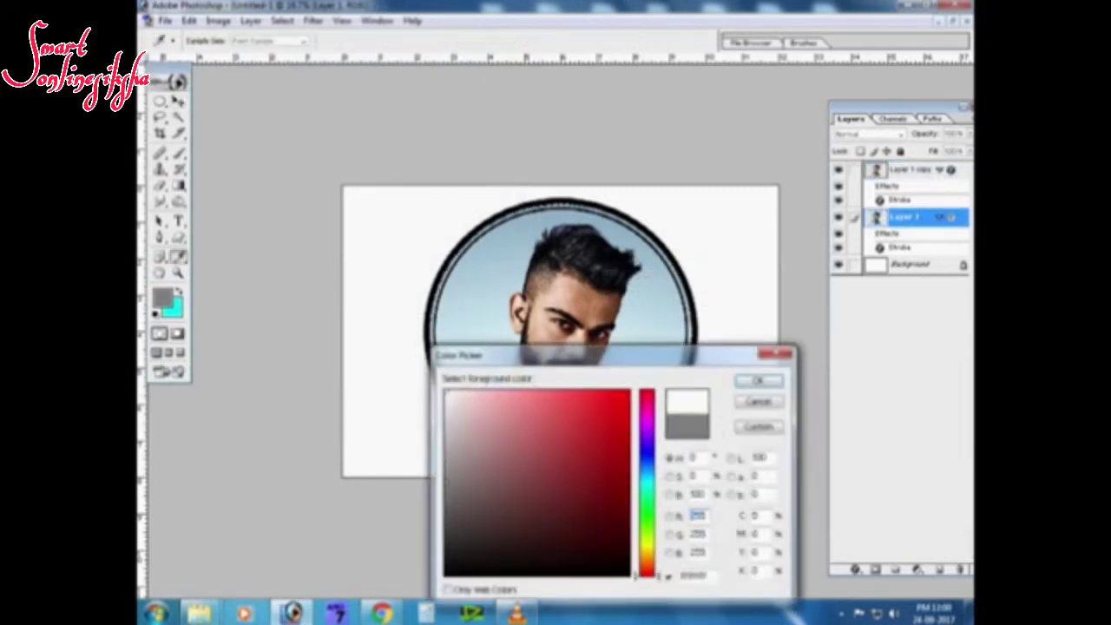
pyautogui.click(767, 379)
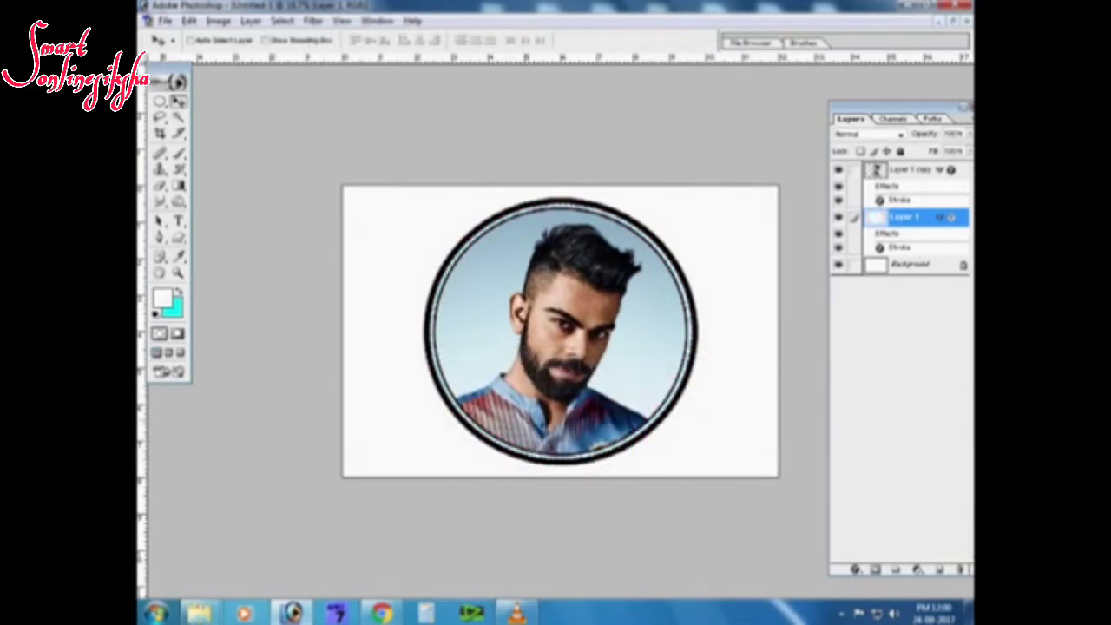
pyautogui.hotkey('ctrl', '+')
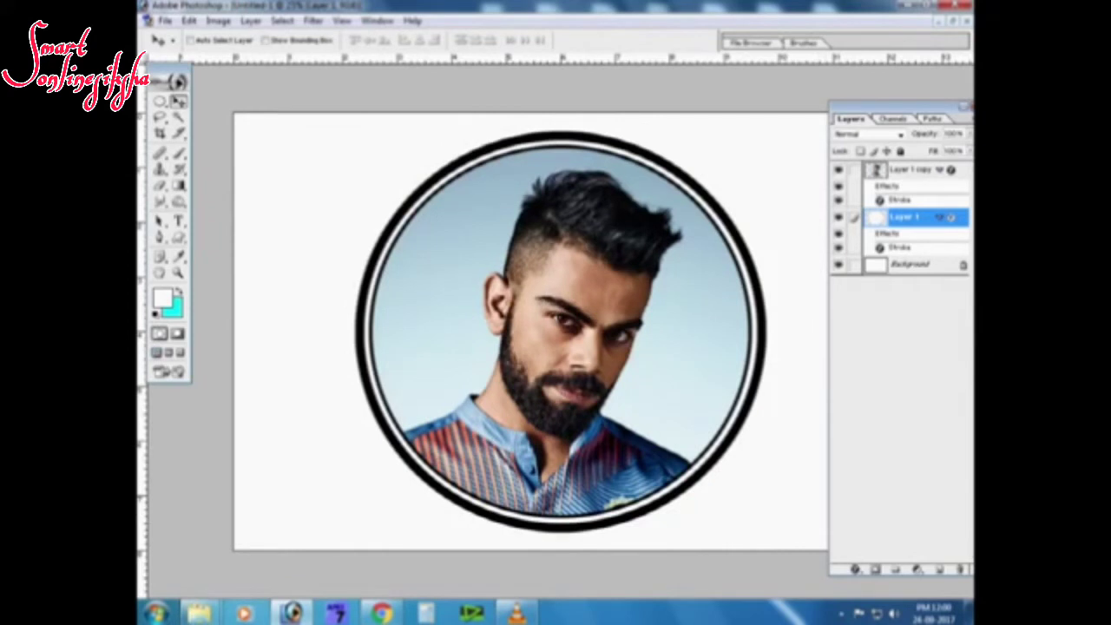
pyautogui.hotkey('ctrl', 'e')
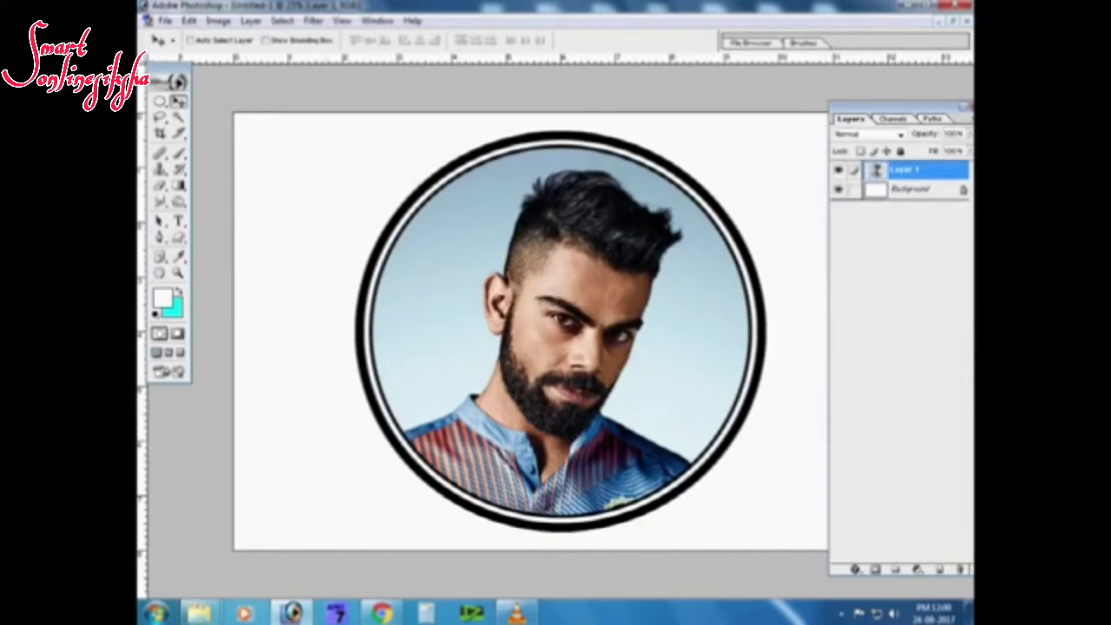
# Shrink the ringed portrait slightly and start a new Threshold adjustment layer.
pyautogui.hotkey('ctrl', 't')
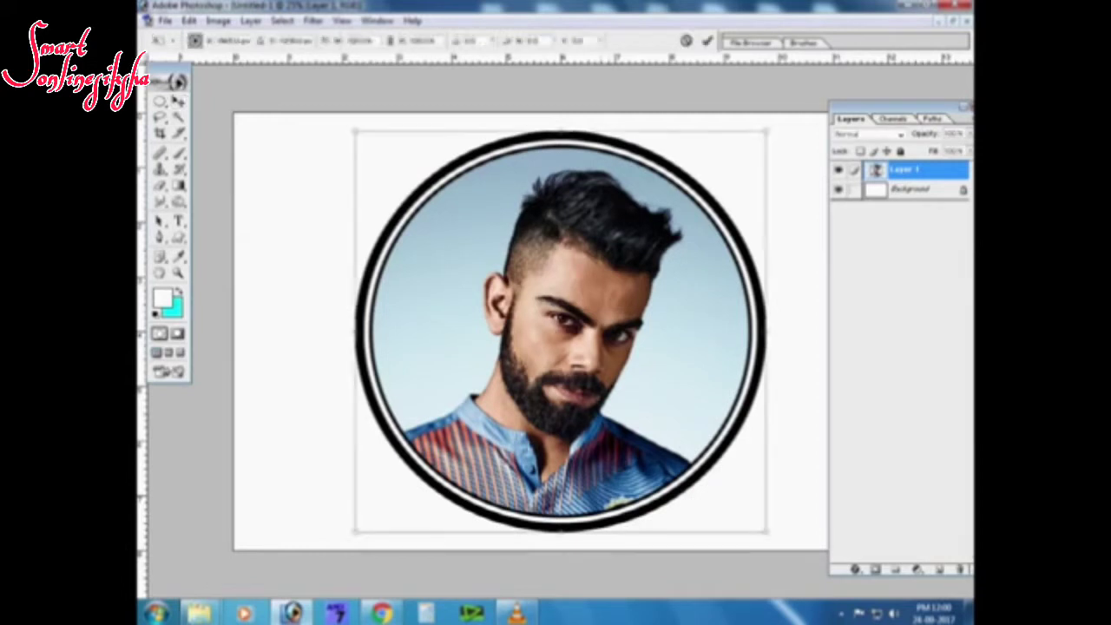
pyautogui.moveTo(765, 531); pyautogui.dragTo(738, 491)
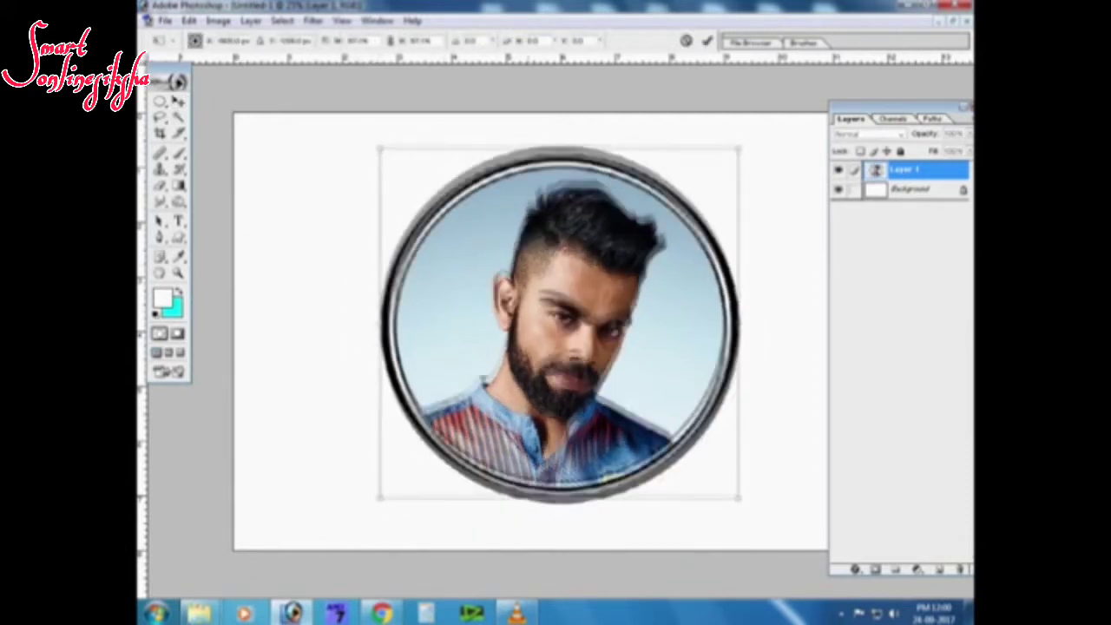
pyautogui.press('Return')
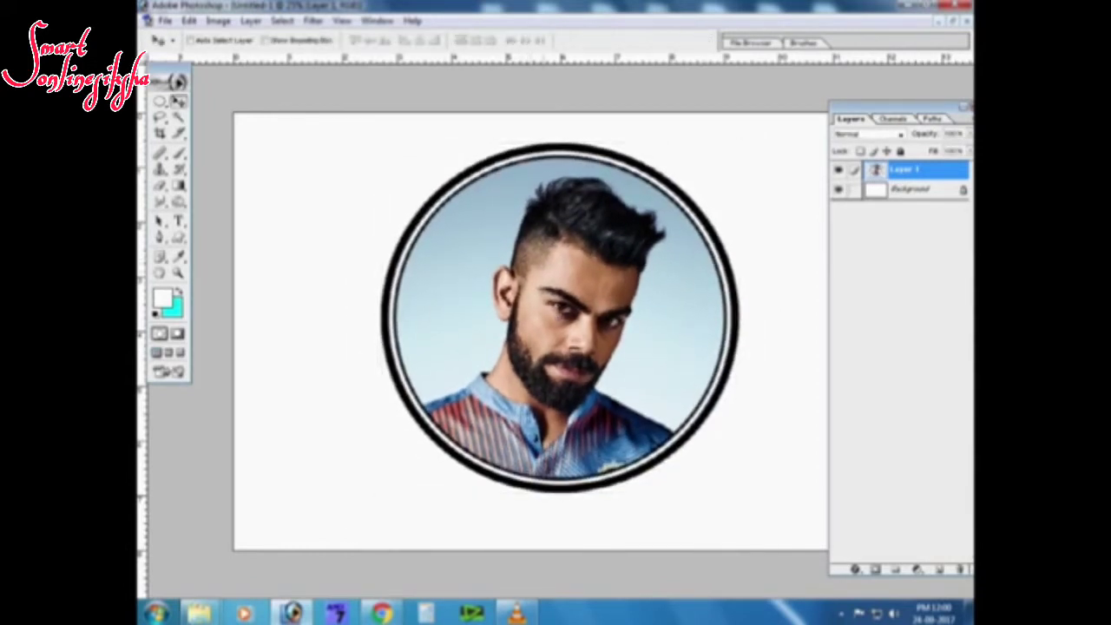
pyautogui.click(250, 20)
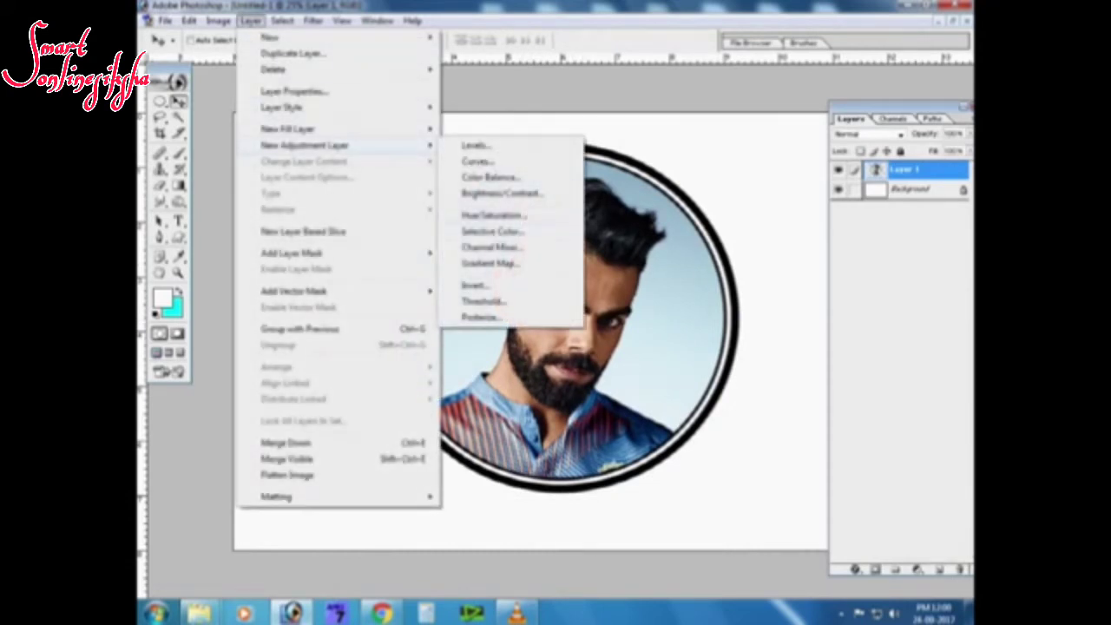
pyautogui.click(481, 301)
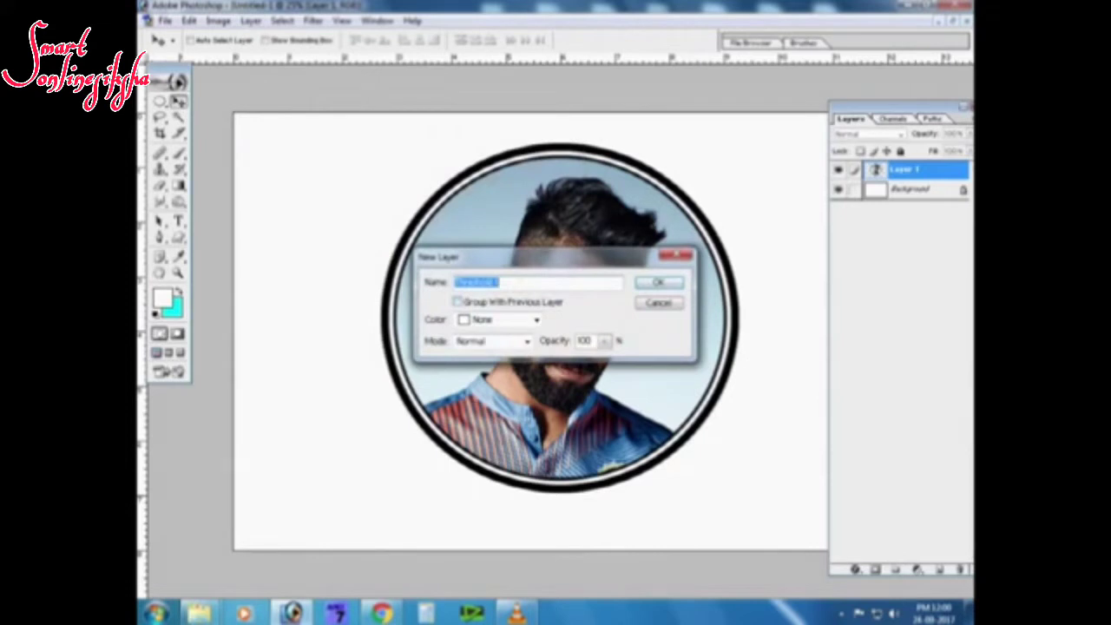
# Create Threshold 1 with the level lowered to 80 for a black-and-white stencil.
pyautogui.press('Return')
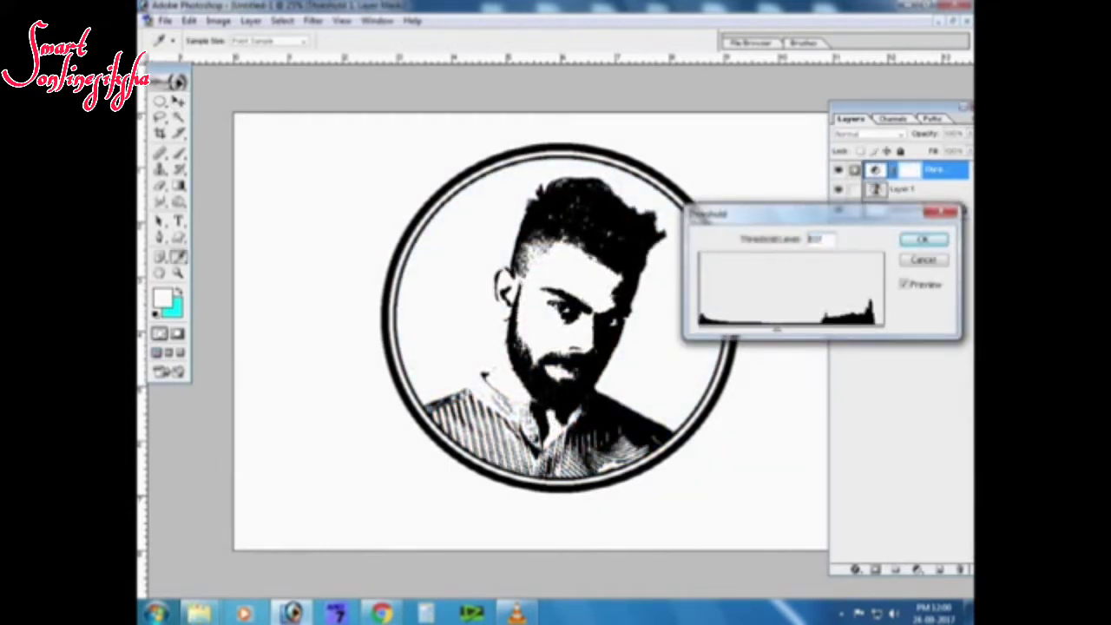
pyautogui.moveTo(777, 329); pyautogui.dragTo(768, 329)
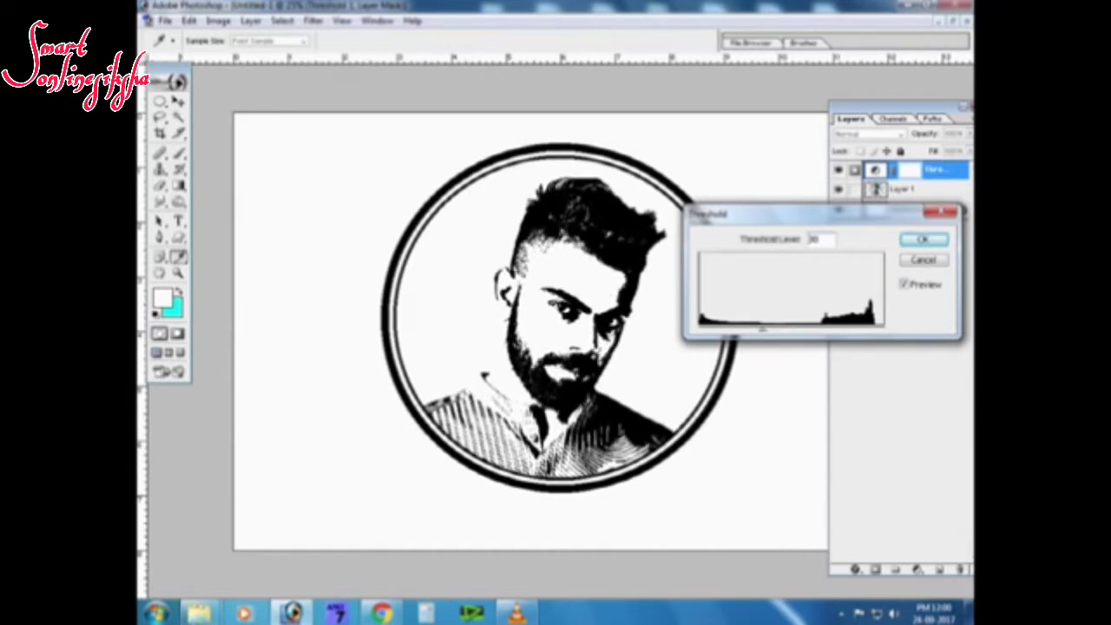
pyautogui.press('Return')
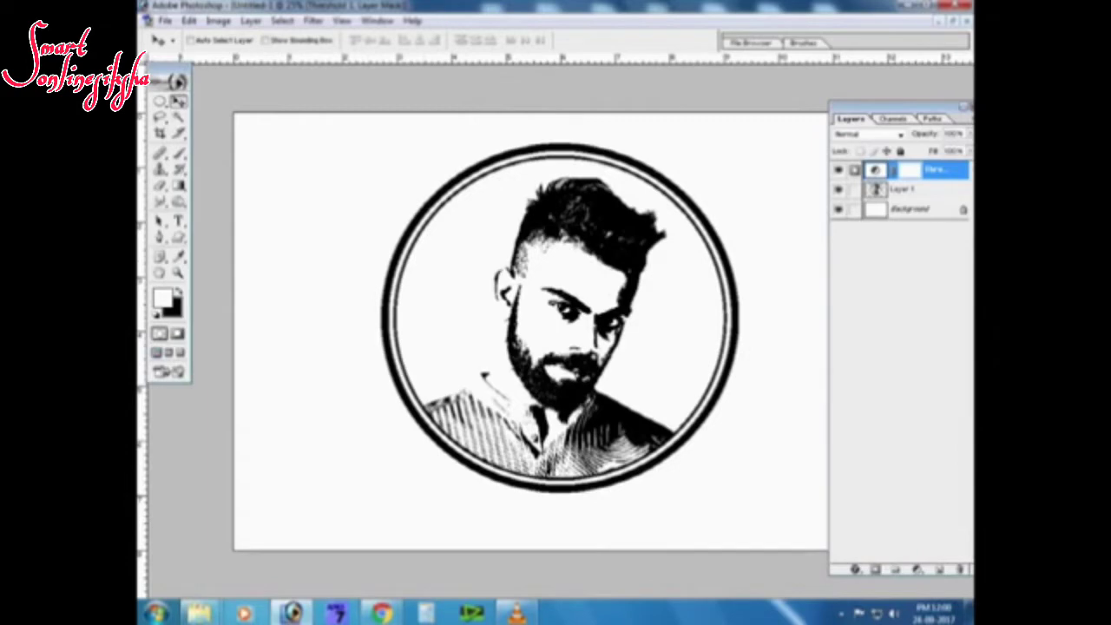
# Open the purple galaxy wallpaper image as its own document.
pyautogui.hotkey('ctrl', 'o')
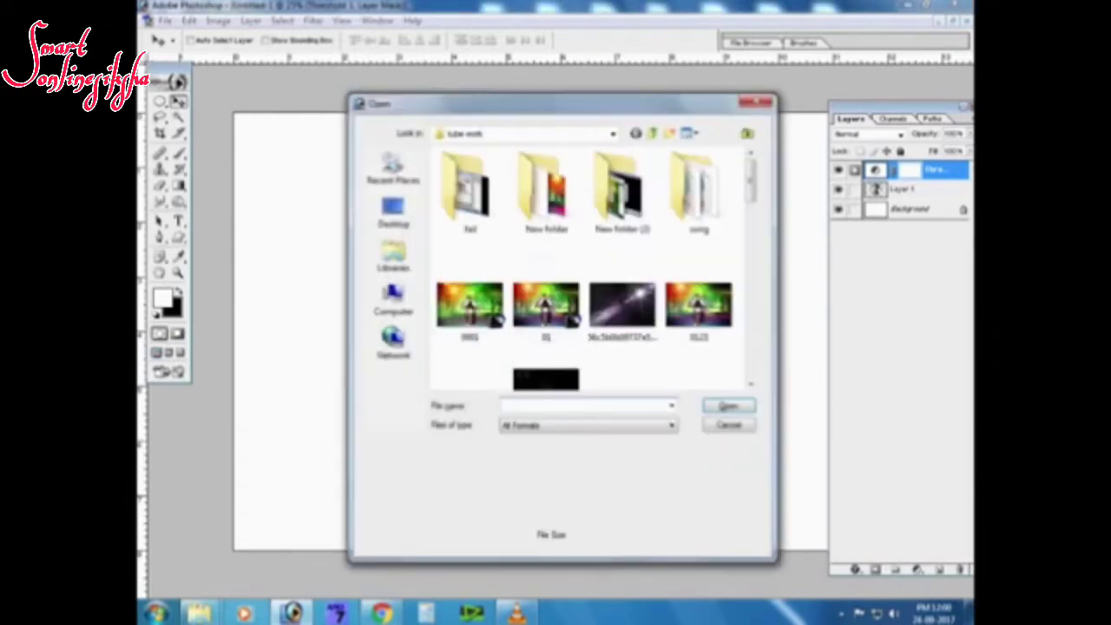
pyautogui.scroll(-3, 590, 269)
pyautogui.scroll(-3, 590, 269)
pyautogui.scroll(-3, 590, 269)
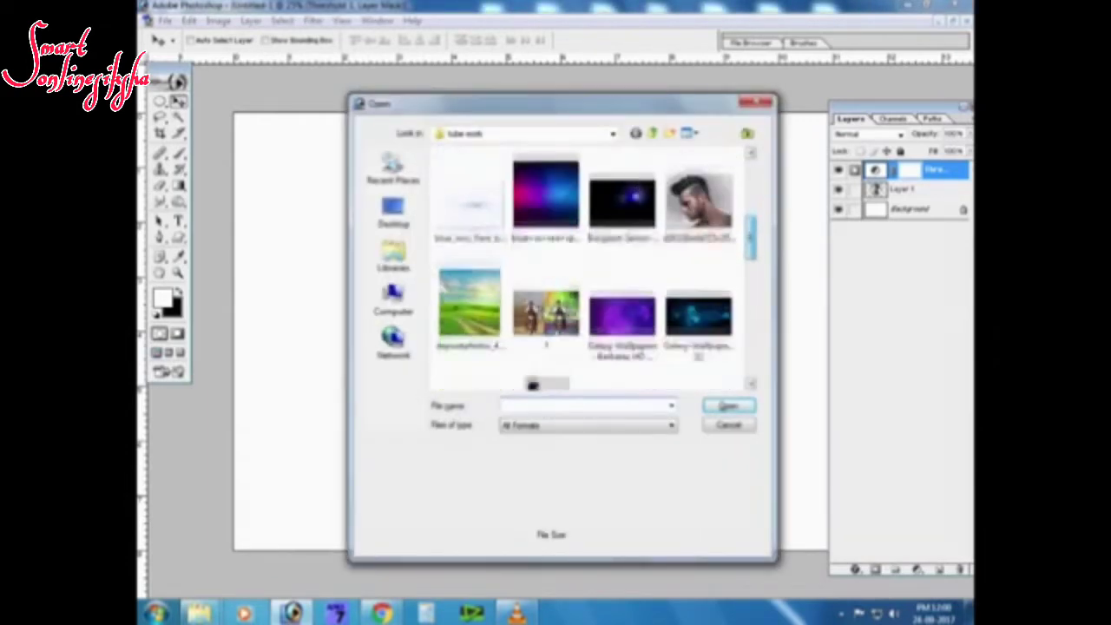
pyautogui.scroll(-2, 590, 269)
pyautogui.scroll(-1, 590, 269)
pyautogui.click(622, 247)
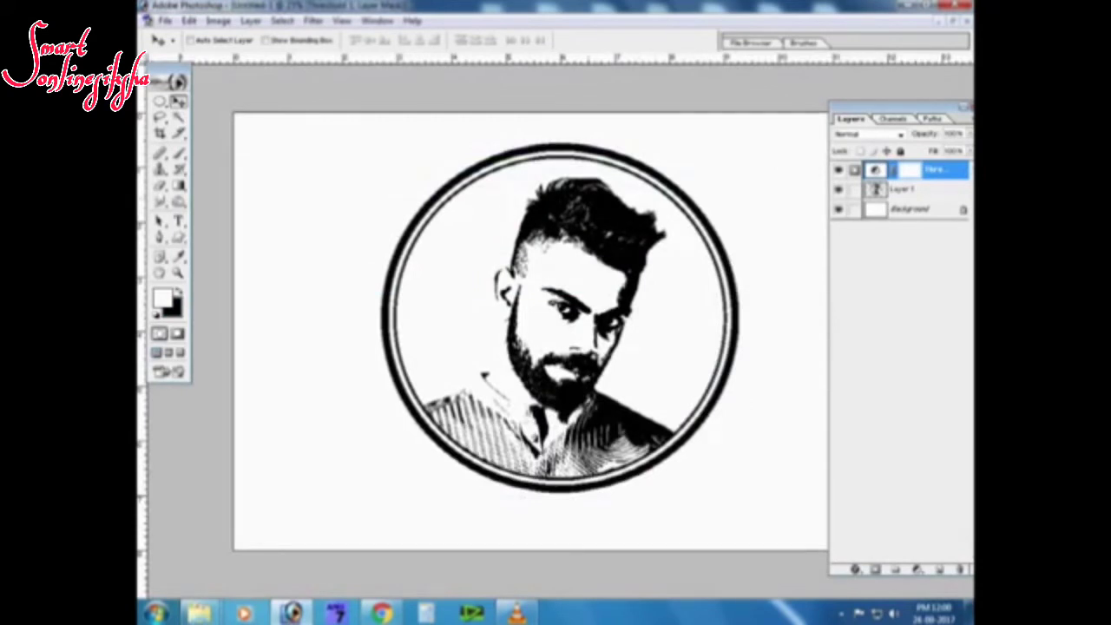
# Target the Threshold 1 layer and make a Color Range selection for the galaxy mask.
pyautogui.rightClick(587, 198)
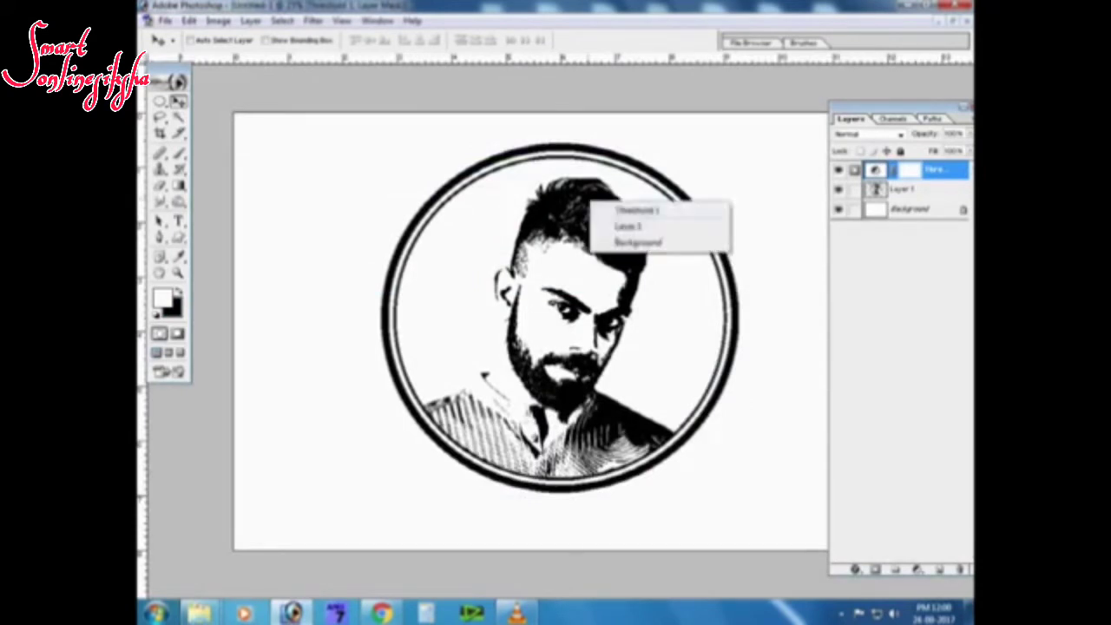
pyautogui.click(618, 209)
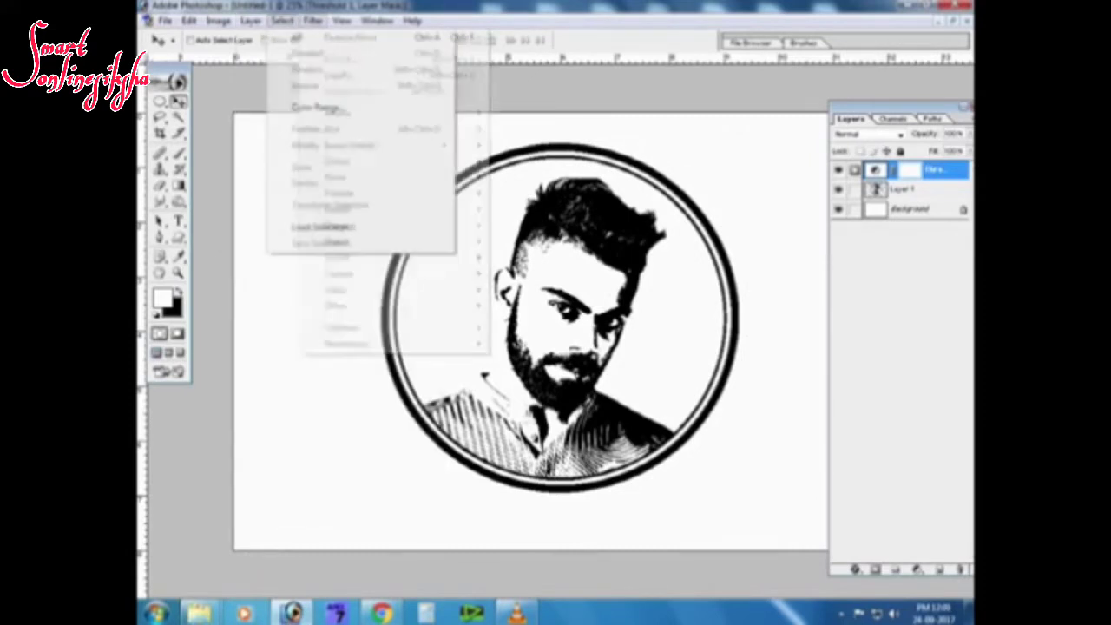
pyautogui.click(317, 106)
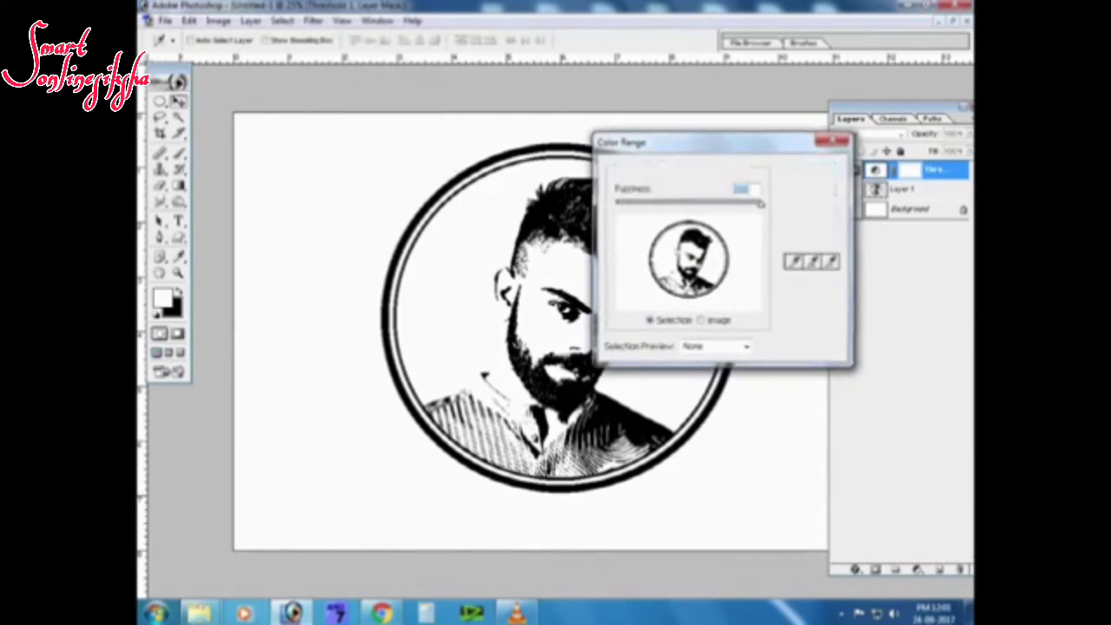
pyautogui.press('Return')
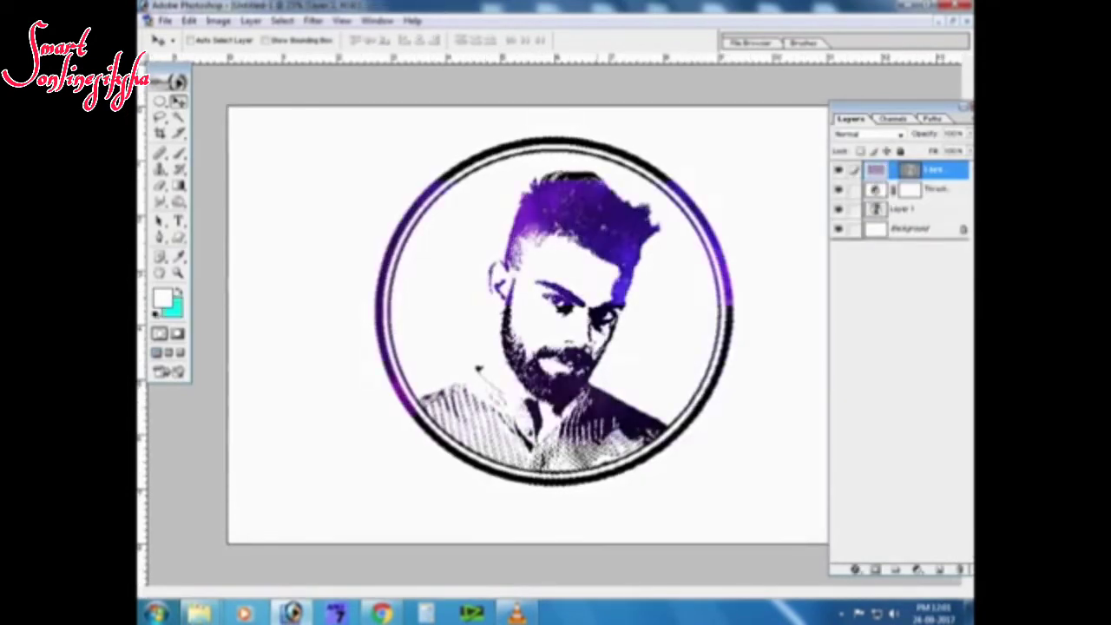
# Rotate the galaxy texture 90° and stretch it over the whole circle and both rings.
pyautogui.hotkey('ctrl', 't')
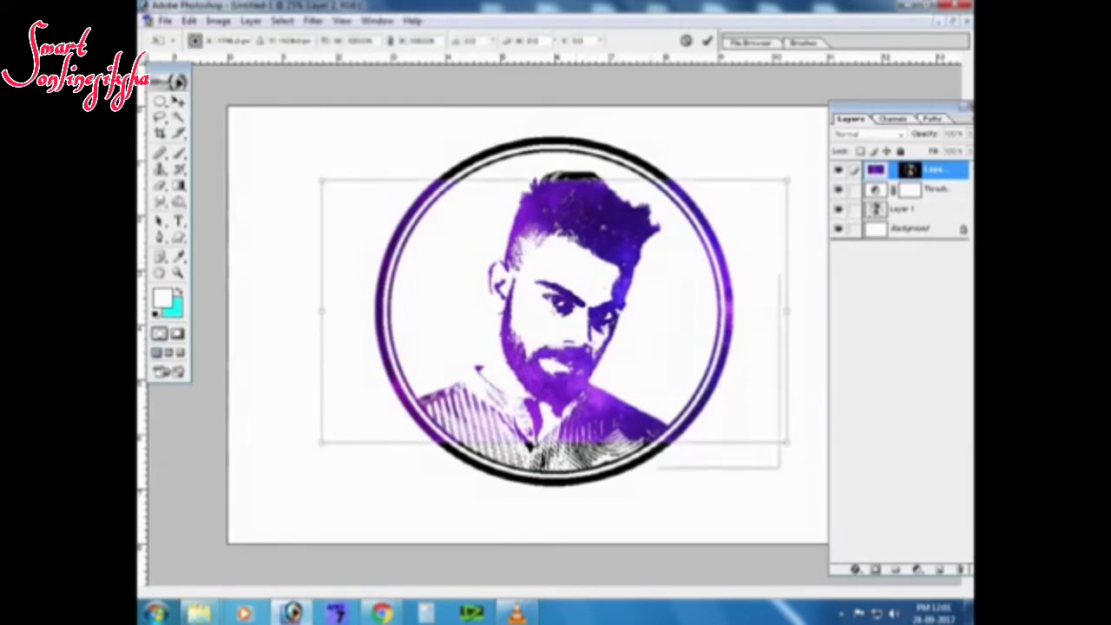
pyautogui.rightClick(653, 272)
pyautogui.click(704, 402)
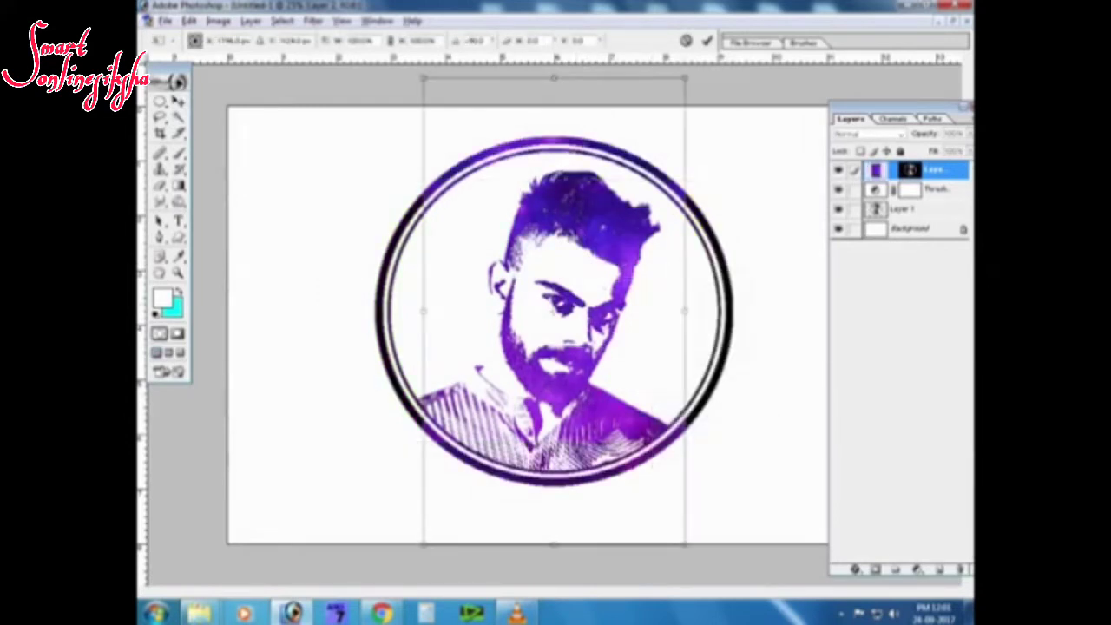
pyautogui.moveTo(742, 310); pyautogui.dragTo(746, 309)
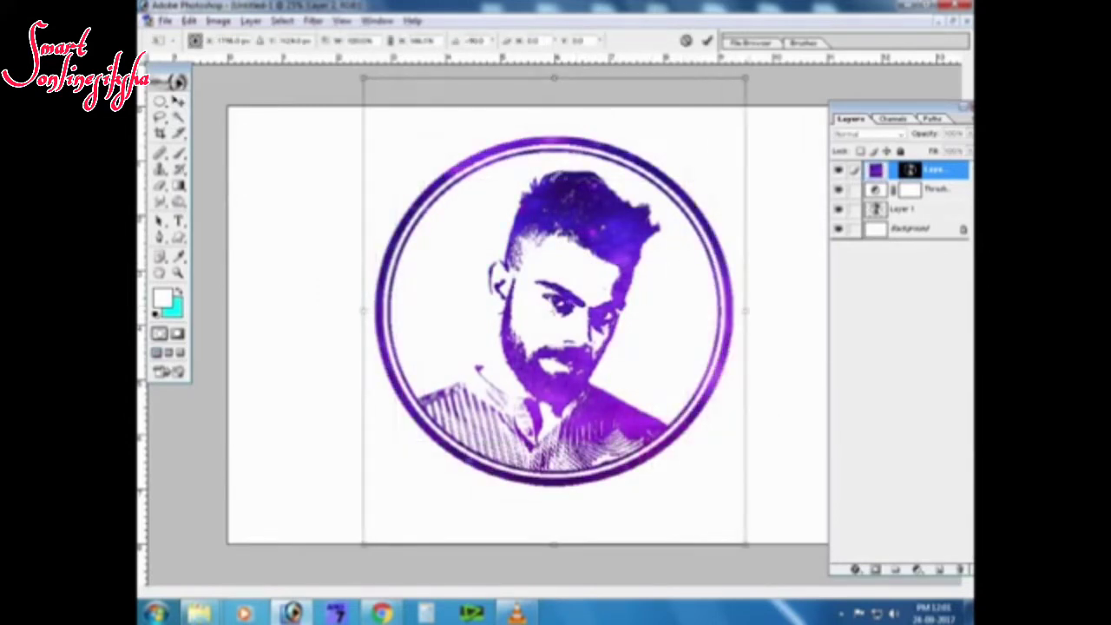
pyautogui.moveTo(554, 544); pyautogui.dragTo(554, 586)
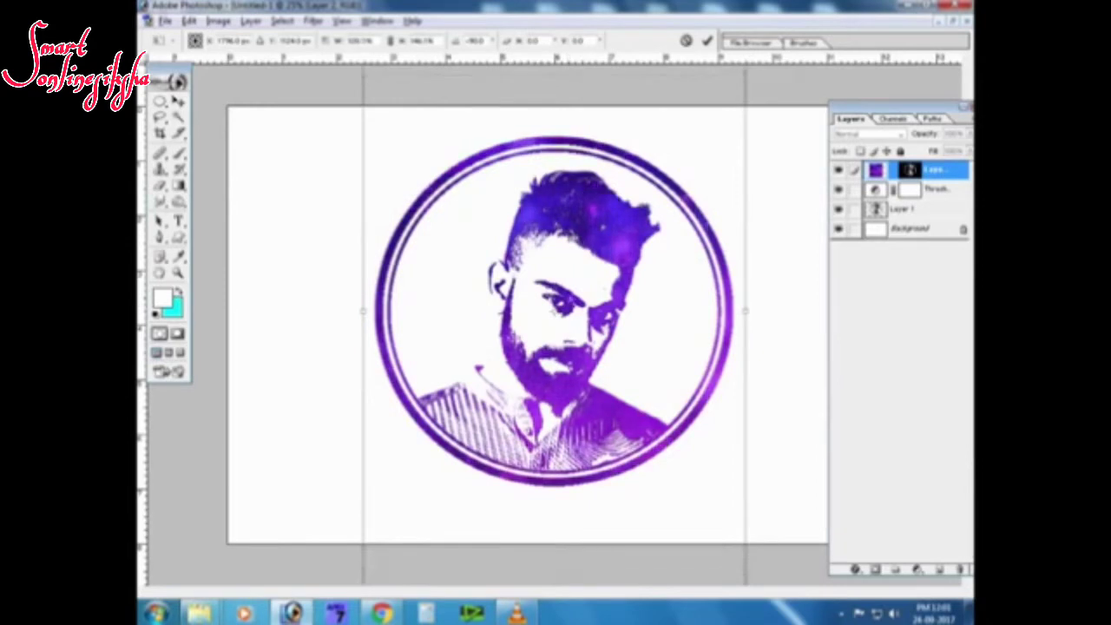
pyautogui.hotkey('ctrl', '-')
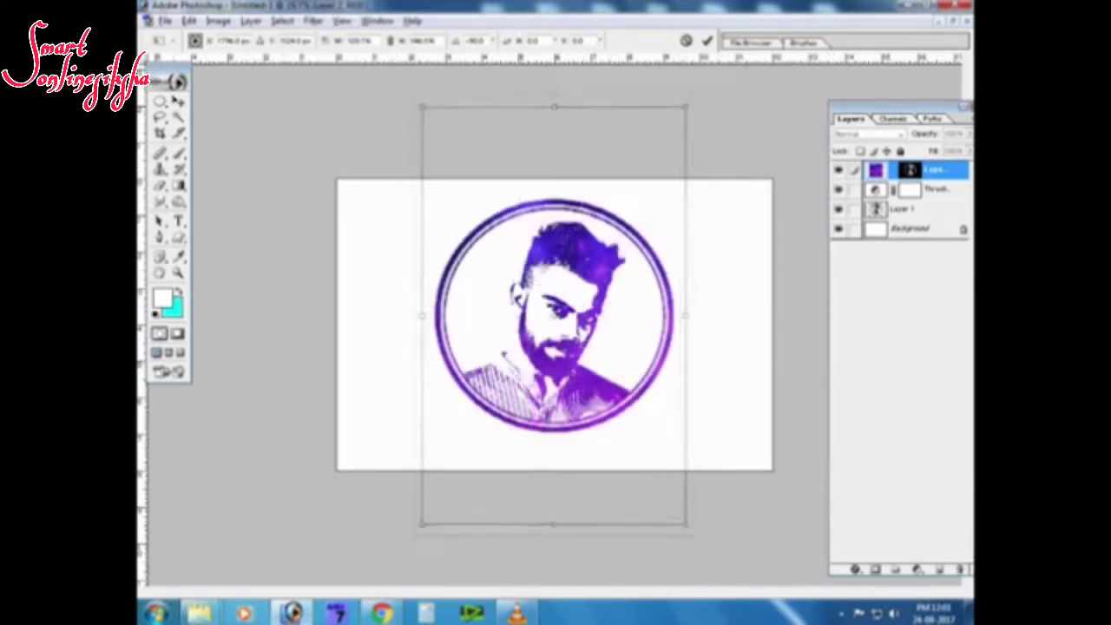
pyautogui.press('Return')
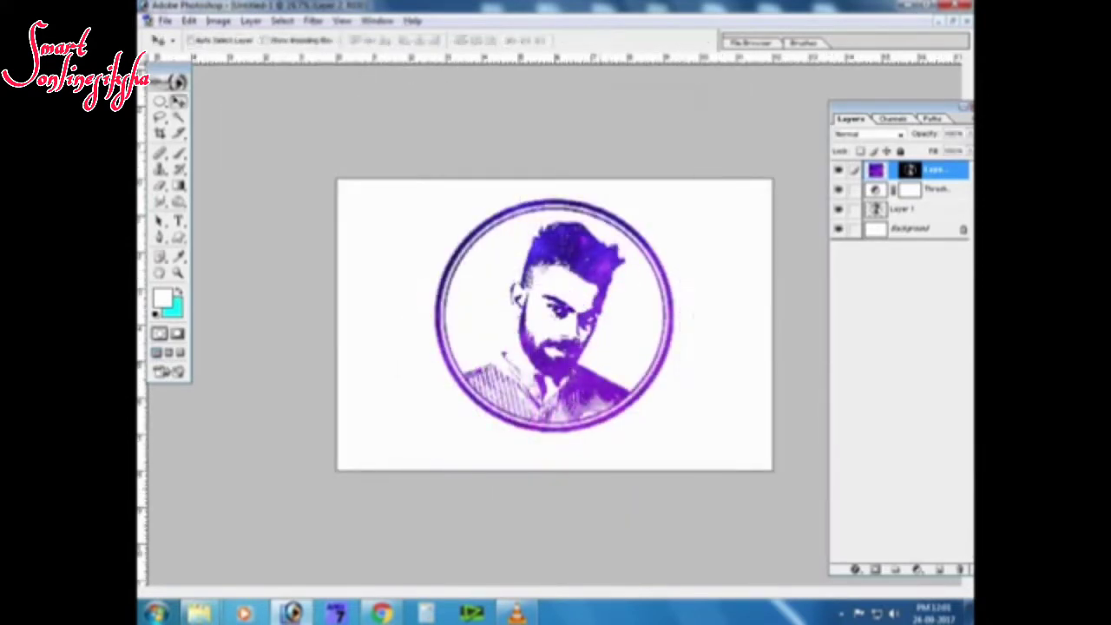
pyautogui.hotkey('ctrl', '+')
pyautogui.hotkey('ctrl', '+')
# Shift the galaxy texture's hue from cyan-blue toward purple-blue with Hue/Saturation.
pyautogui.hotkey('ctrl', 'u')
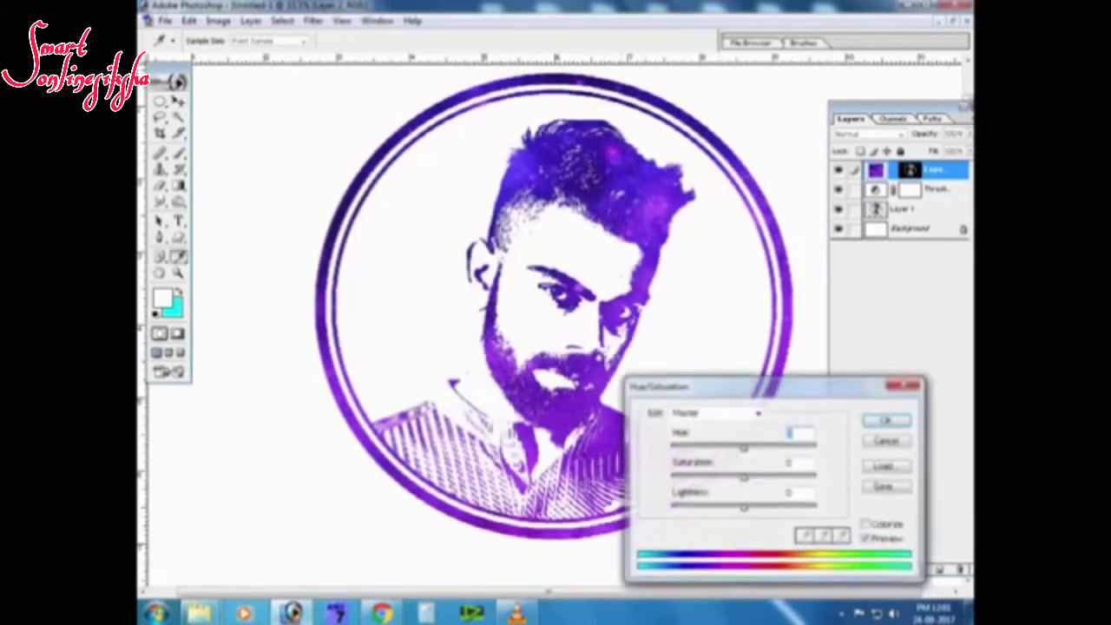
pyautogui.hotkey('shift', 'Down')
pyautogui.hotkey('shift', 'Down')
pyautogui.hotkey('shift', 'Down')
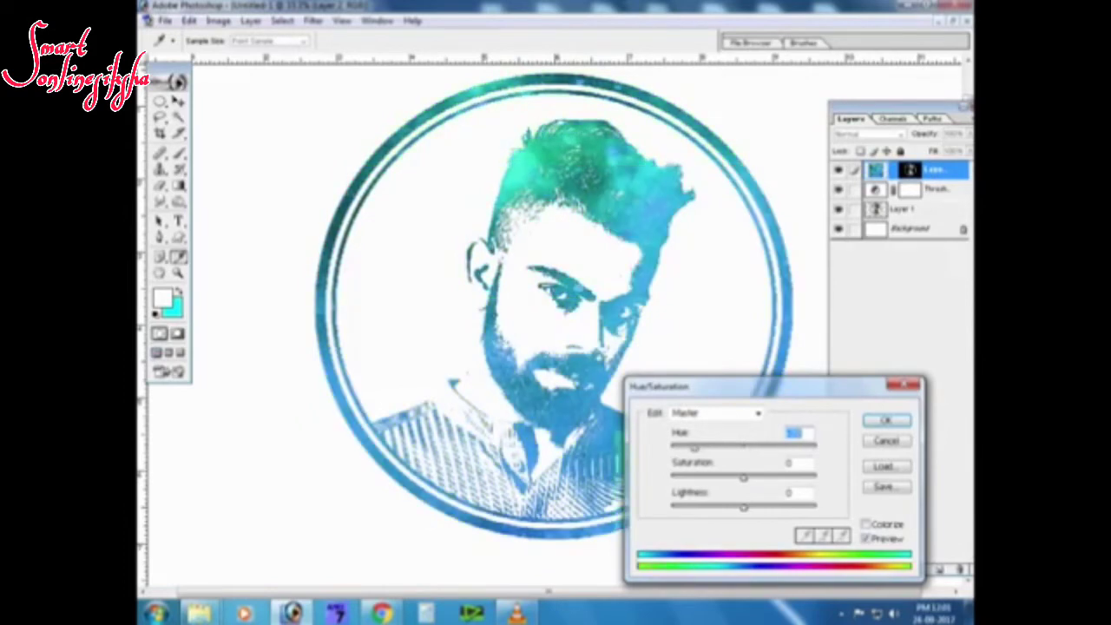
pyautogui.hotkey('shift', 'Down')
pyautogui.hotkey('shift', 'Down')
pyautogui.hotkey('shift', 'Up')
pyautogui.hotkey('shift', 'Up')
pyautogui.hotkey('shift', 'Up')
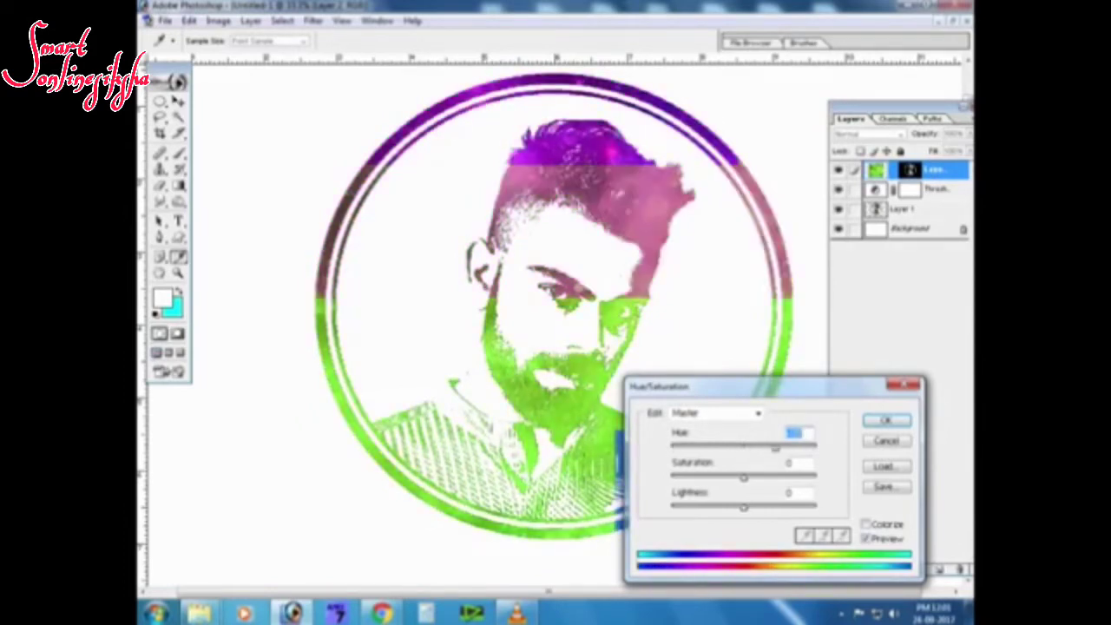
pyautogui.hotkey('shift', 'Down')
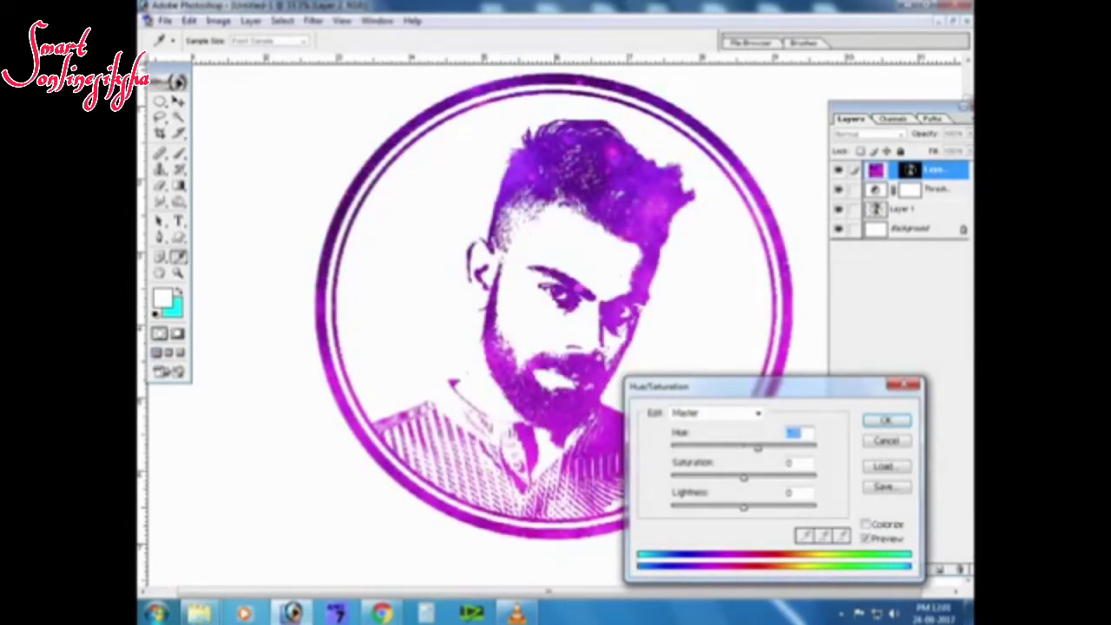
pyautogui.press('Return')
# Lower the galaxy texture's brightness slightly with Brightness/Contrast.
pyautogui.hotkey('alt', 'i')
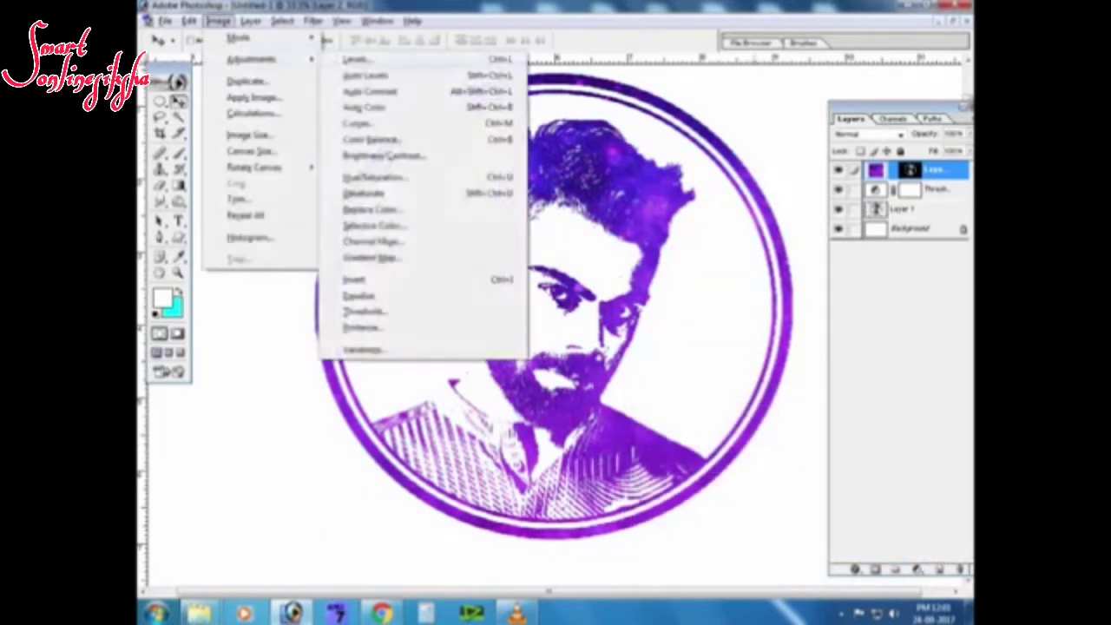
pyautogui.hotkey('shift', 'Down')
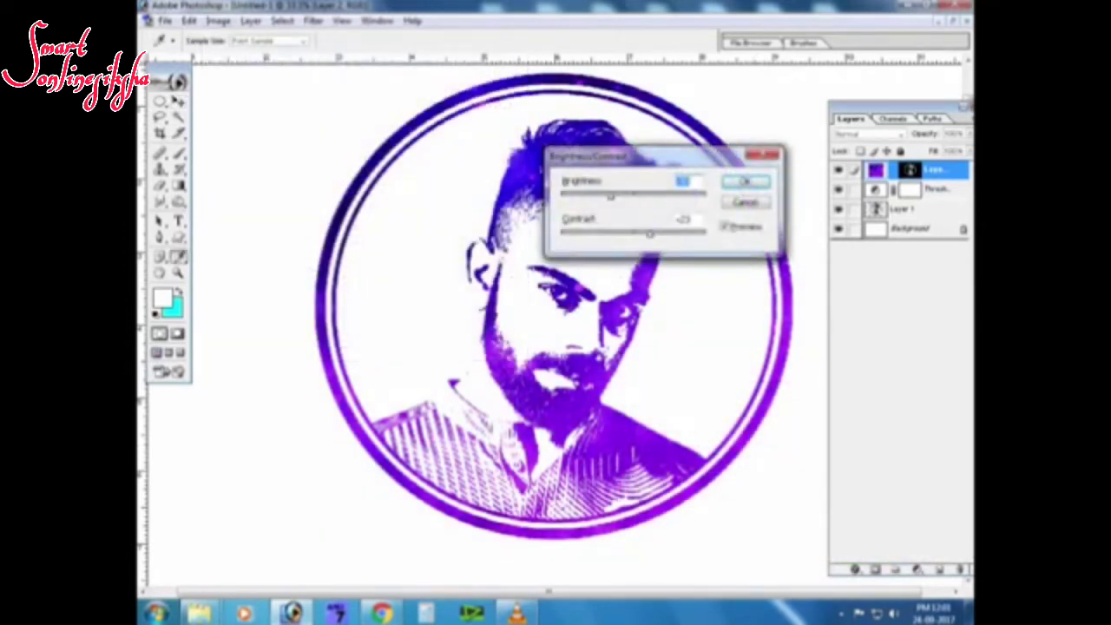
pyautogui.hotkey('shift', 'Down')
pyautogui.hotkey('shift', 'Down')
pyautogui.click(744, 180)
# Give the galaxy texture layer a Bevel and Emboss style with increased depth.
pyautogui.press('v')
pyautogui.hotkey('ctrl', '+')
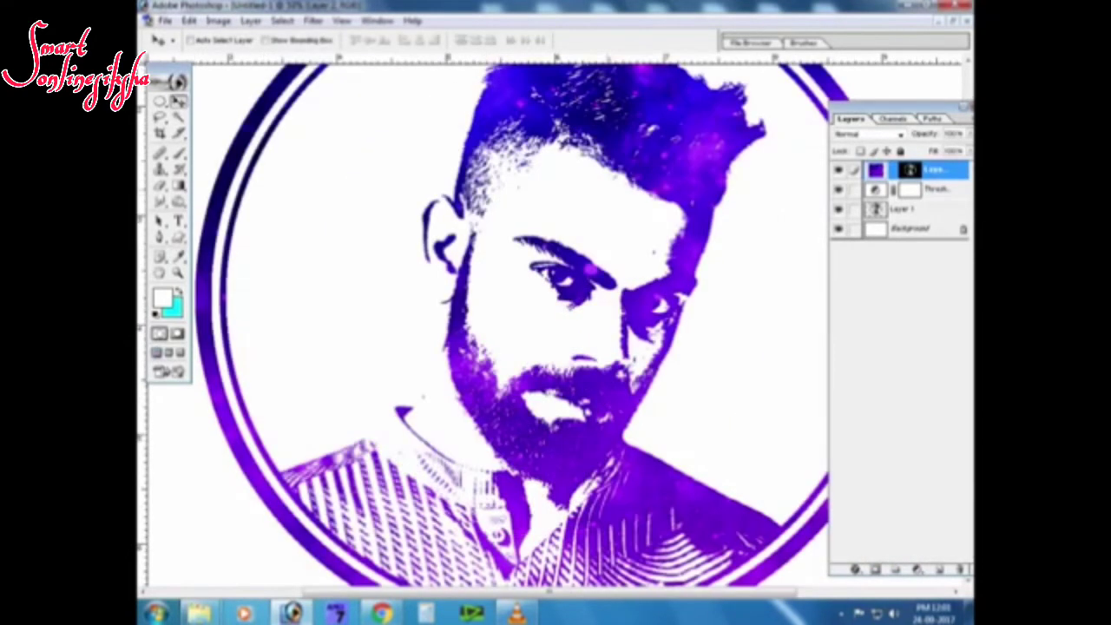
pyautogui.rightClick(667, 129)
pyautogui.click(855, 570)
pyautogui.click(895, 476)
pyautogui.moveTo(301, 136); pyautogui.dragTo(367, 136)
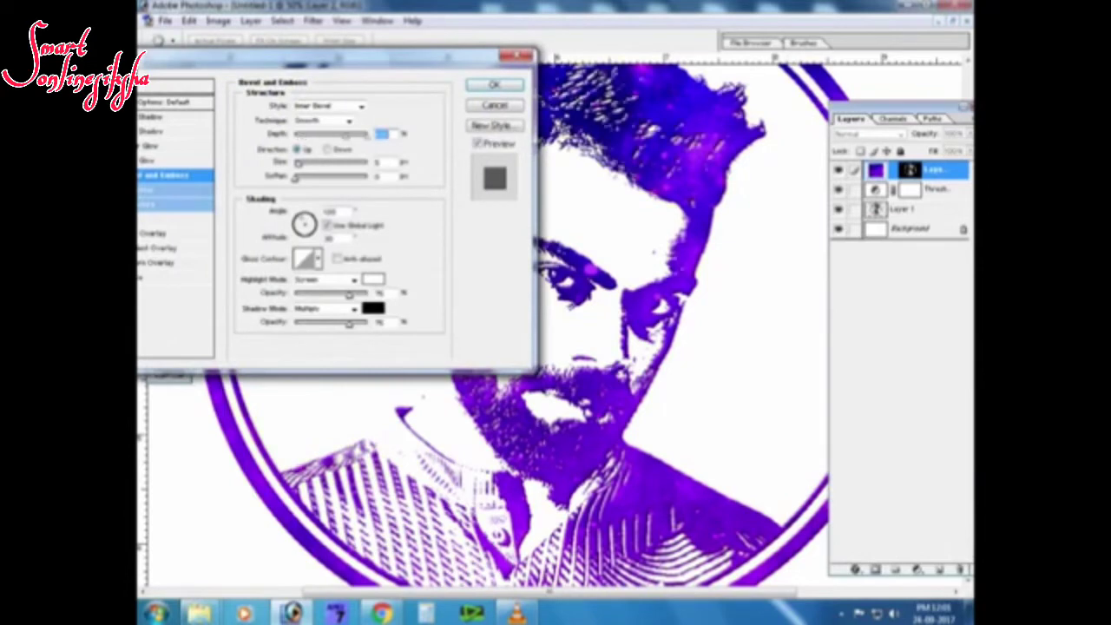
pyautogui.press('Tab')
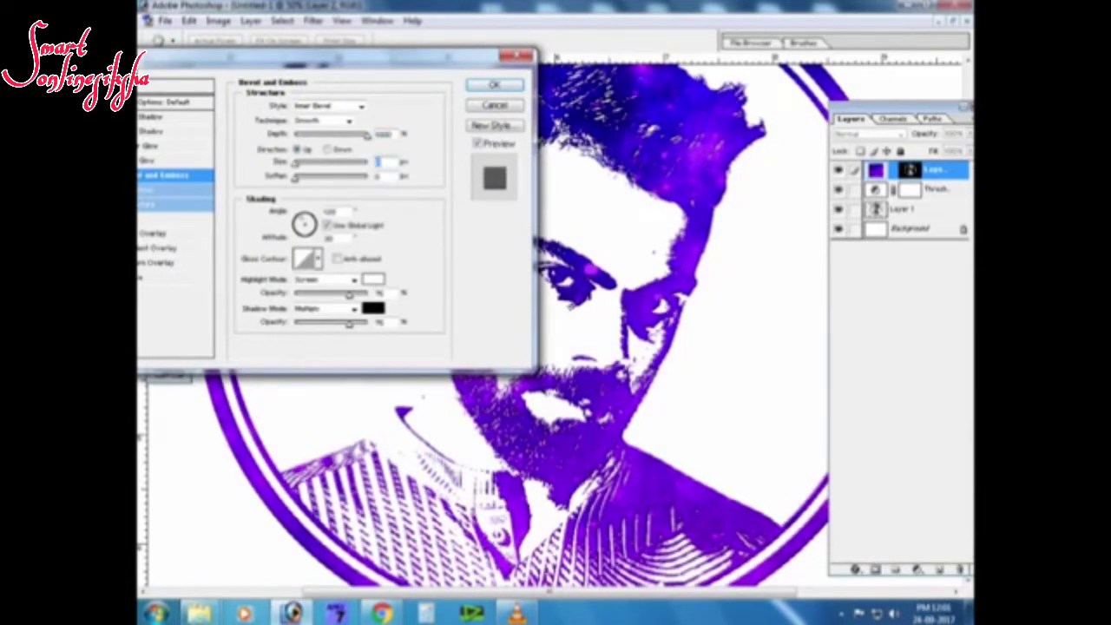
pyautogui.press('Return')
pyautogui.hotkey('ctrl', '-')
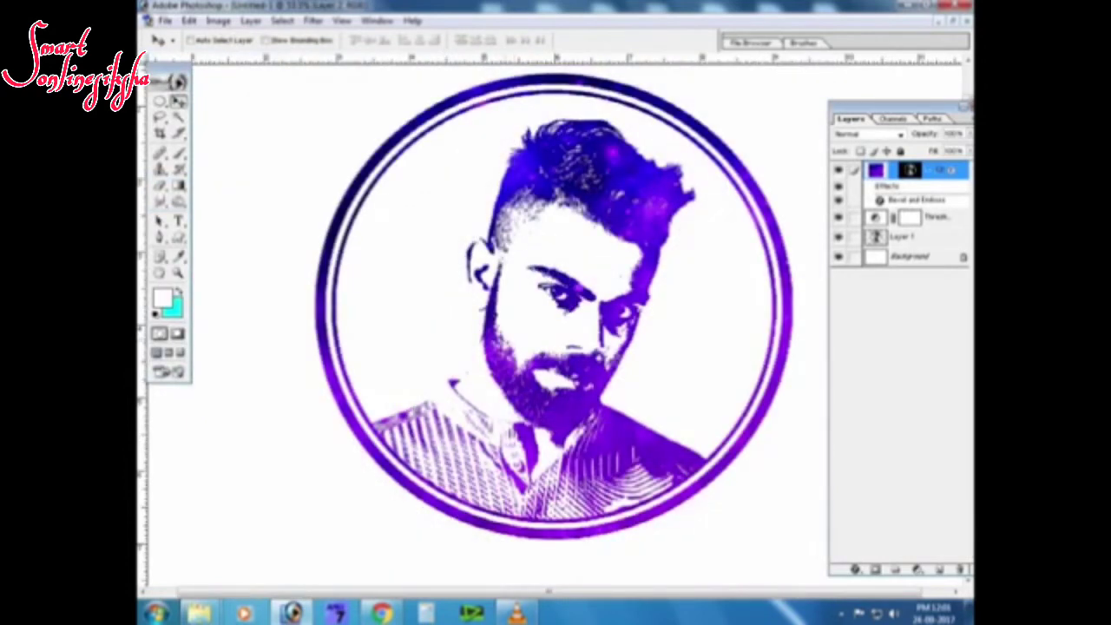
pyautogui.hotkey('ctrl', '-')
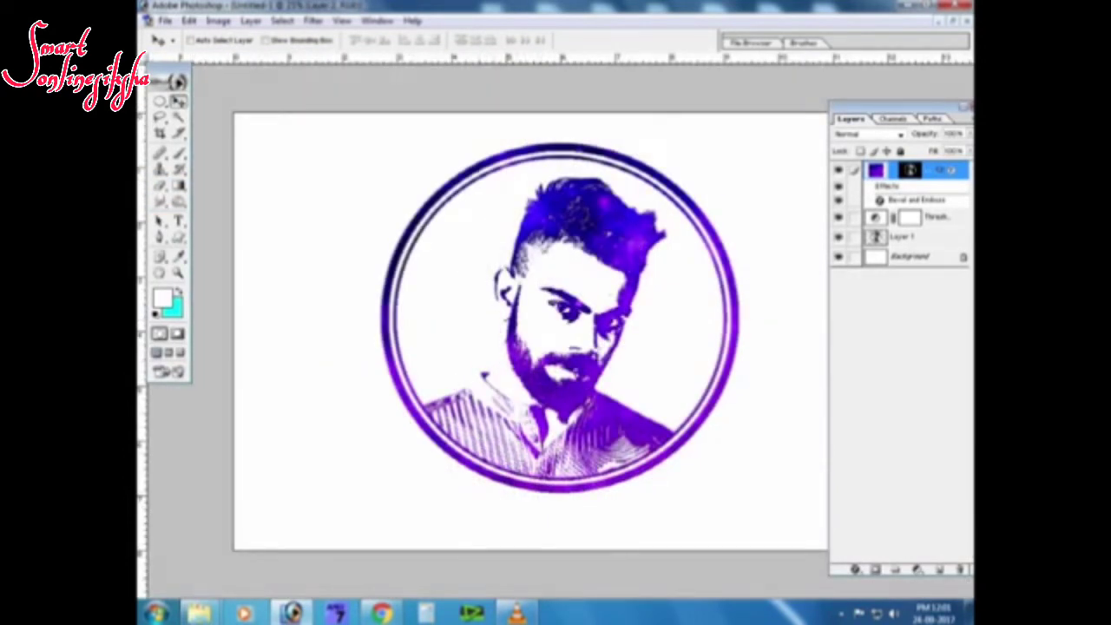
# Nudge the circular portrait upward to leave room for a caption.
pyautogui.press('t')
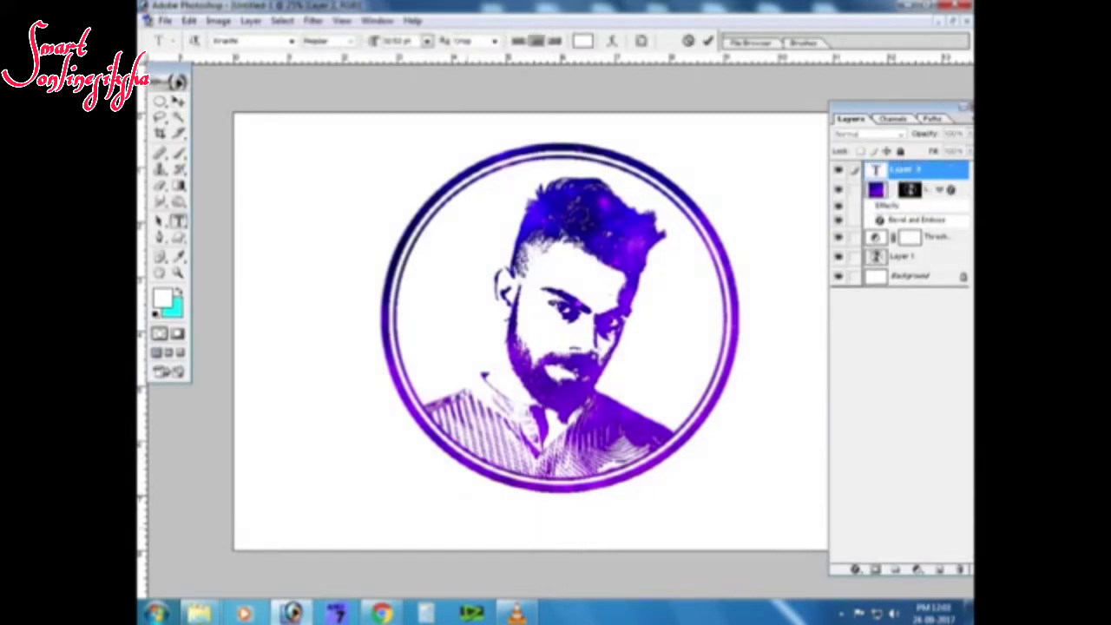
pyautogui.press('Escape')
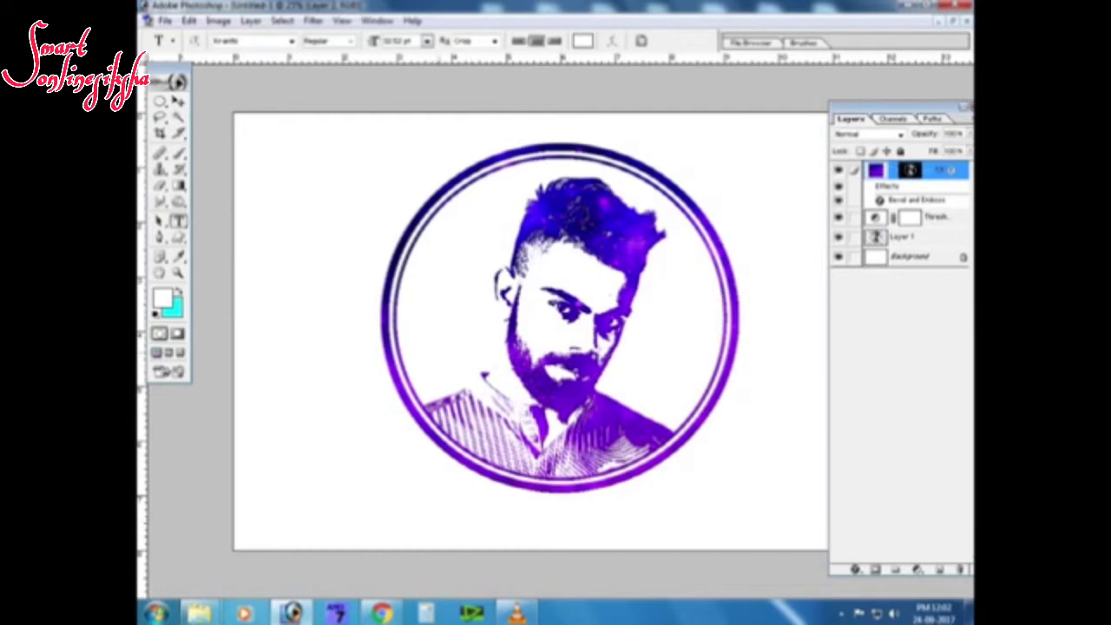
pyautogui.click(179, 102)
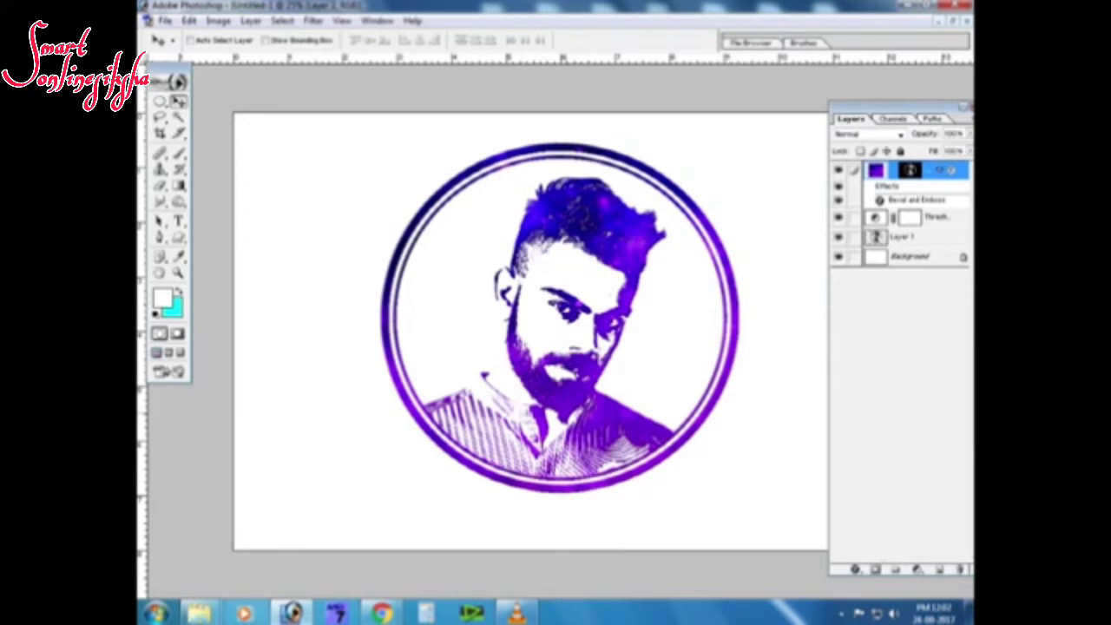
pyautogui.press('t')
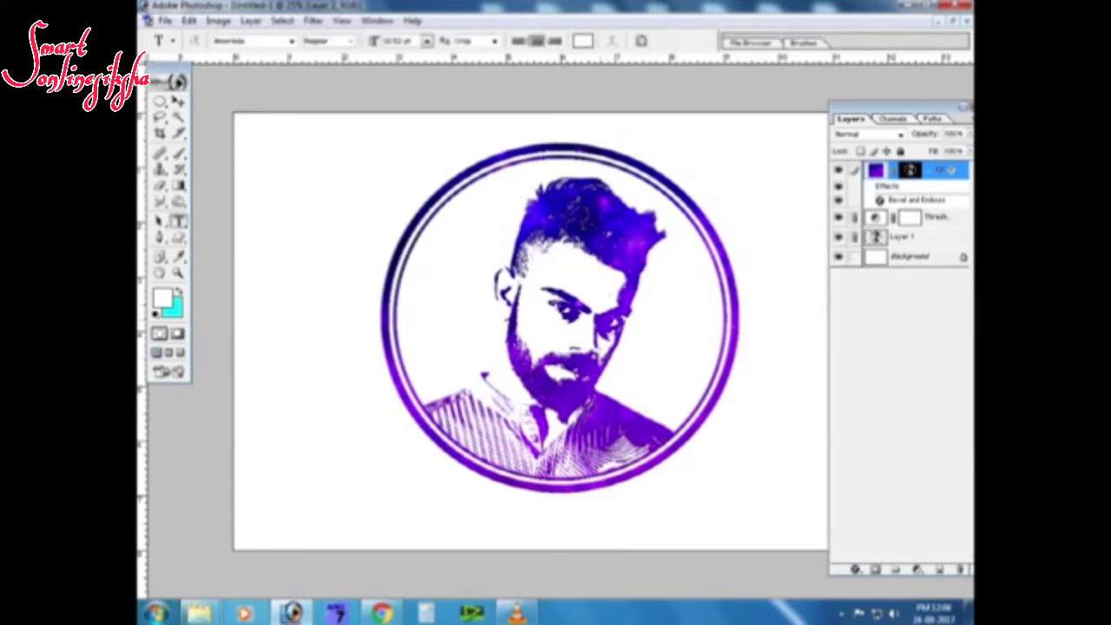
pyautogui.press('v')
pyautogui.press('Up')
pyautogui.press('Up')
pyautogui.press('Up')
pyautogui.press('Up')
pyautogui.press('Up')
pyautogui.press('Up')
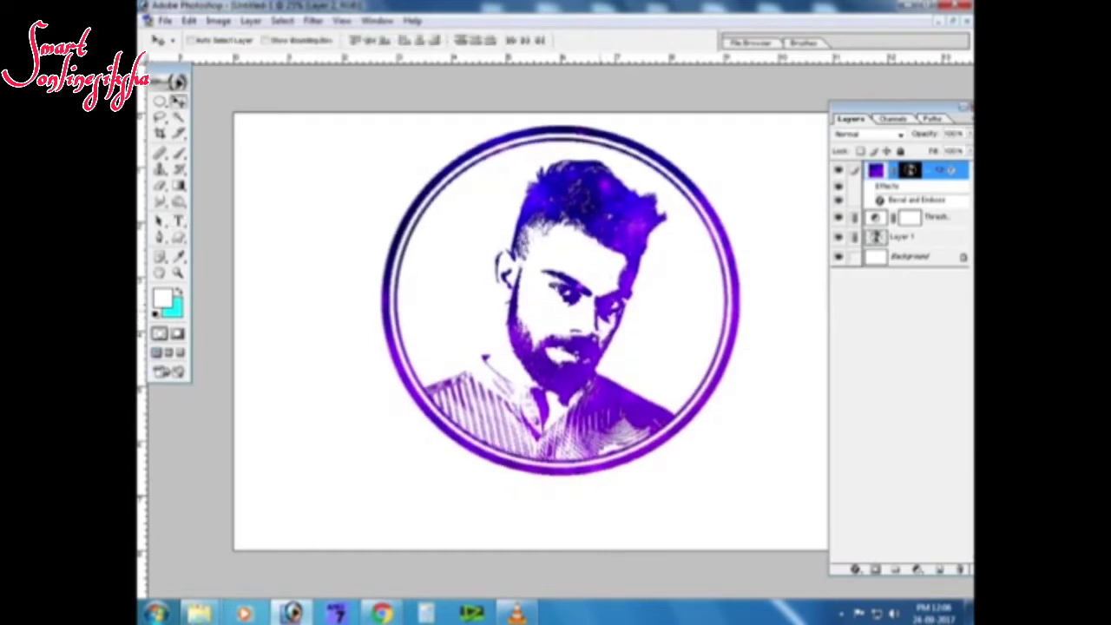
pyautogui.press('t')
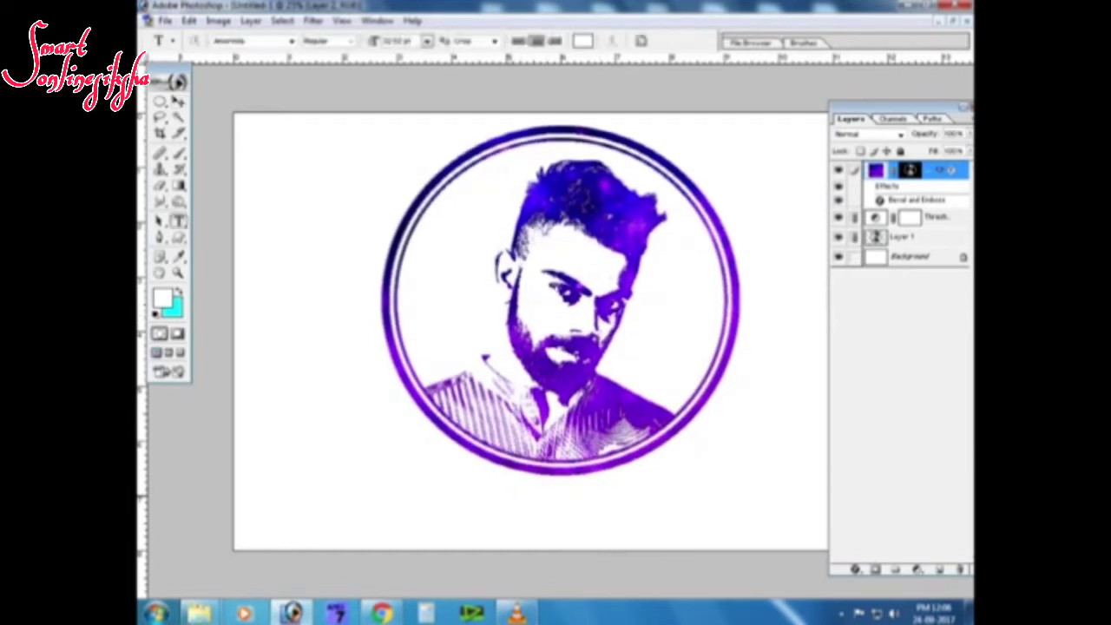
# Add the subject's name as a black text caption below the circle.
pyautogui.click(525, 514)
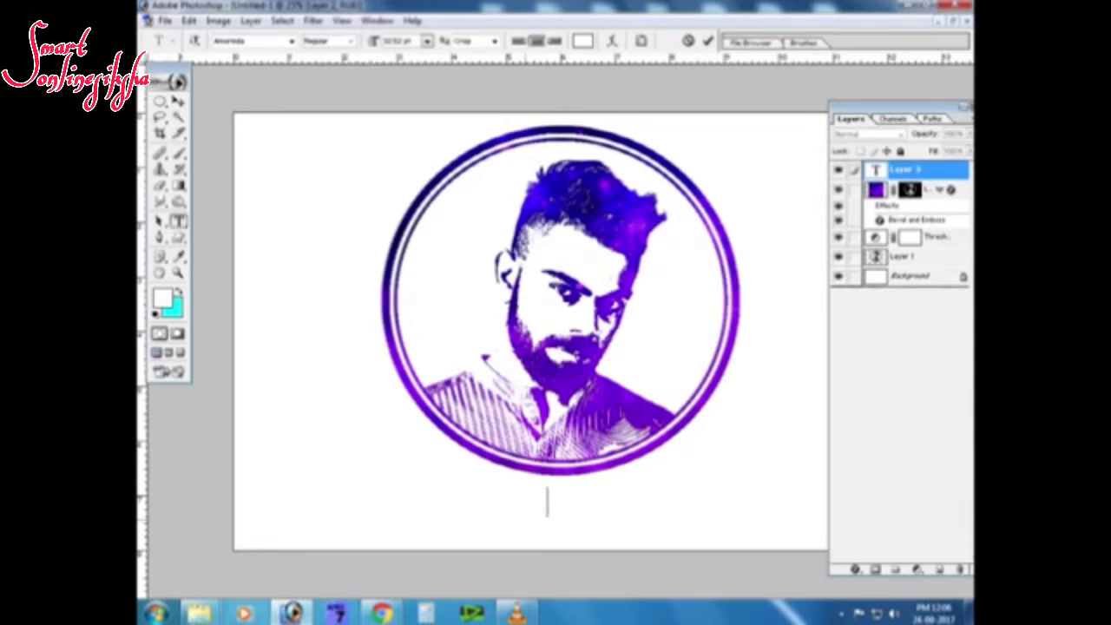
pyautogui.hotkey('ctrl', 'Return')
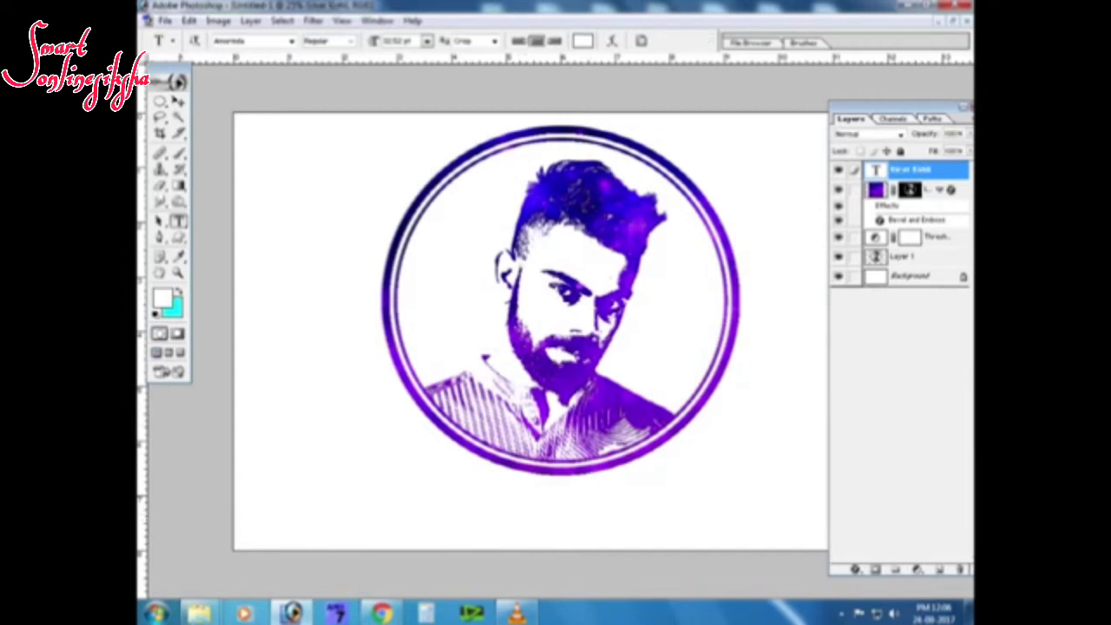
pyautogui.click(582, 41)
pyautogui.click(451, 580)
pyautogui.click(759, 381)
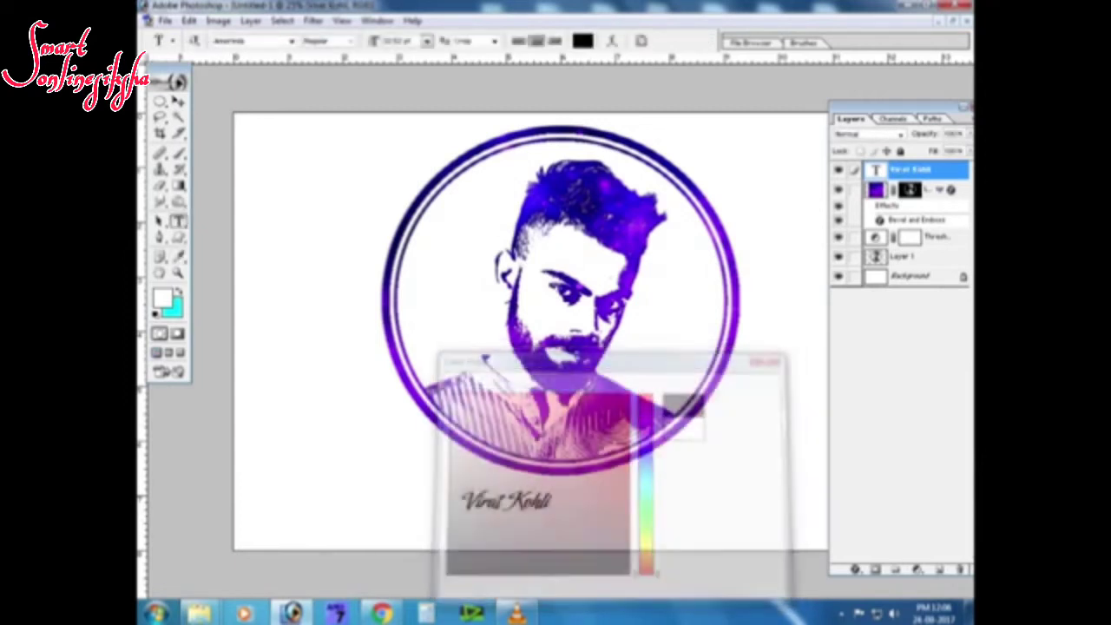
# Centre the name caption under the circle and enlarge it to about twice its size.
pyautogui.moveTo(473, 502); pyautogui.dragTo(647, 530)
pyautogui.hotkey('ctrl', 't')
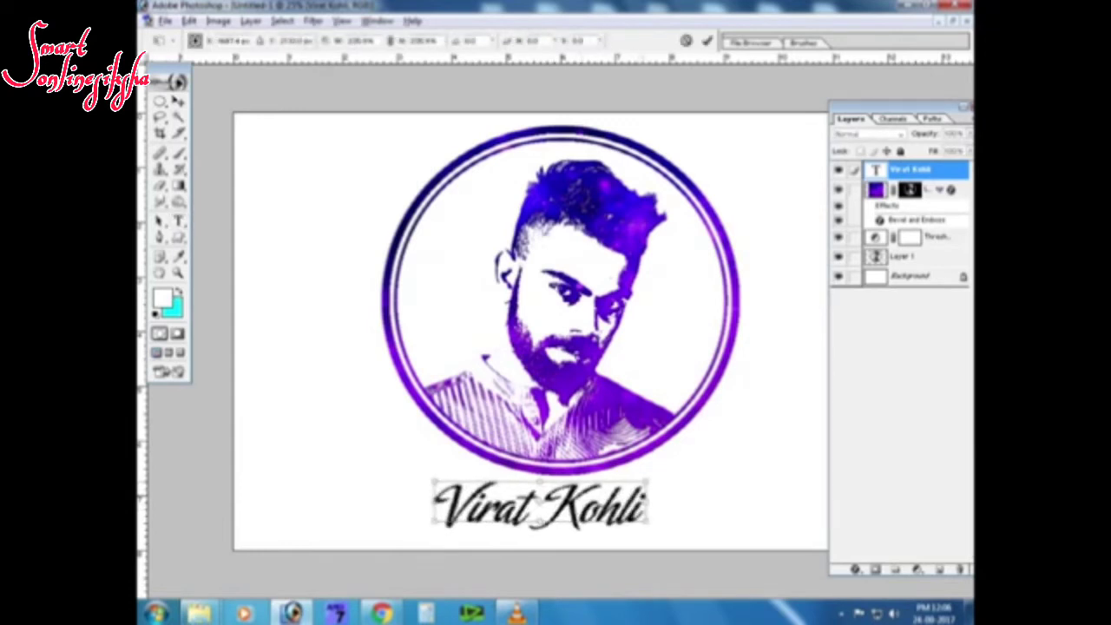
pyautogui.press('Return')
pyautogui.moveTo(546, 507); pyautogui.dragTo(569, 509)
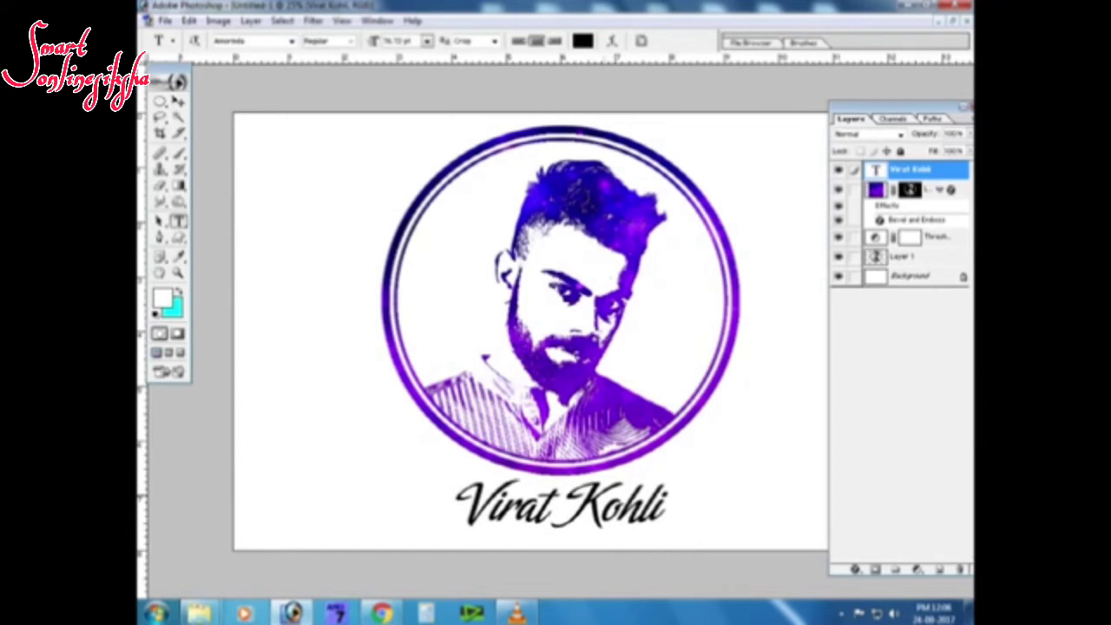
# Switch the caption to a bold capitals font.
pyautogui.press('Down')
pyautogui.press('Down')
pyautogui.press('Down')
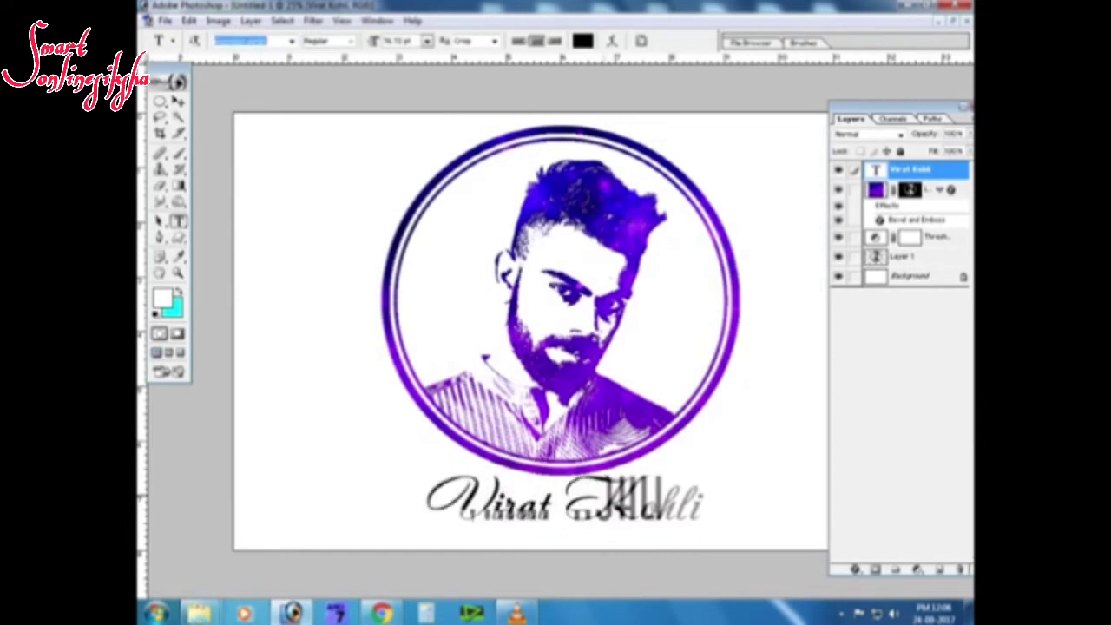
pyautogui.press('Down')
pyautogui.press('Down')
pyautogui.press('Down')
pyautogui.press('Up')
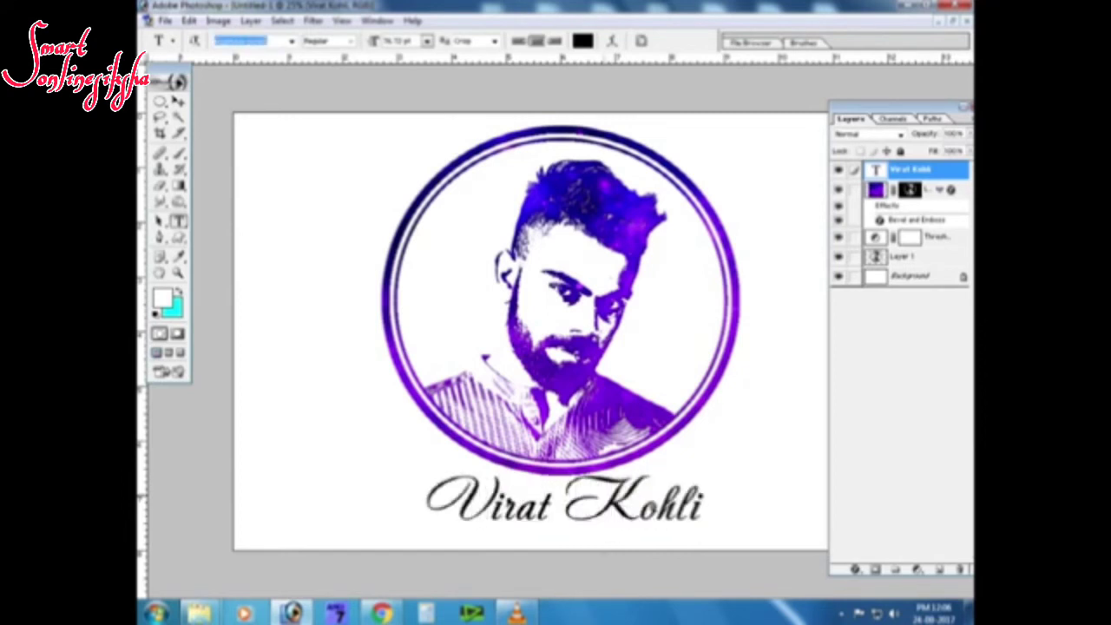
pyautogui.press('Down')
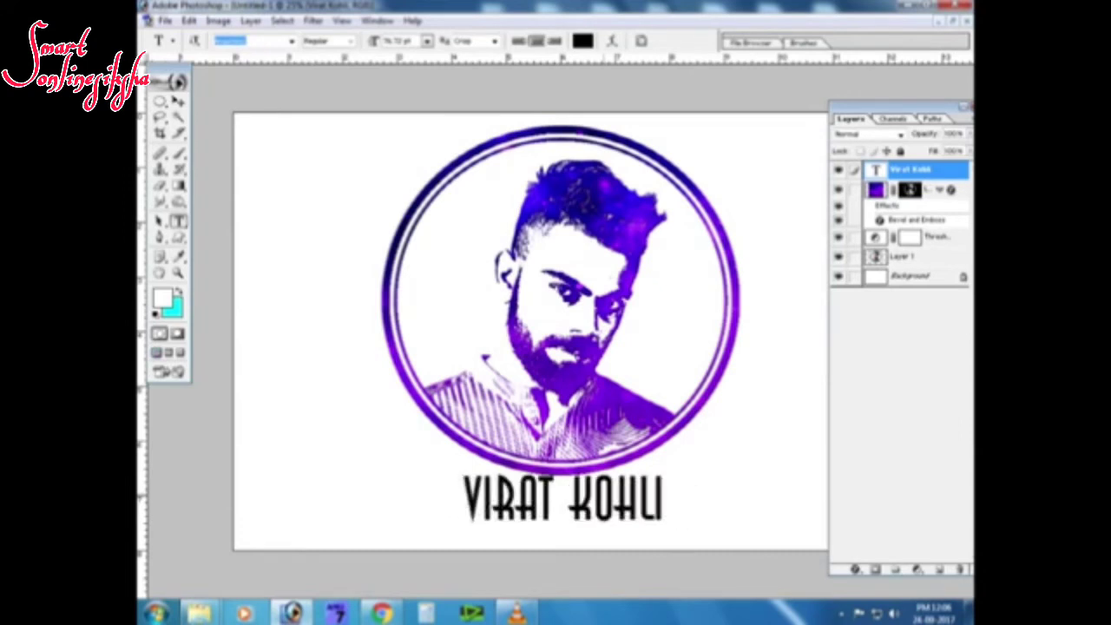
pyautogui.press('Return')
# Enlarge the capitals caption and shift it slightly right and down.
pyautogui.hotkey('ctrl', 't')
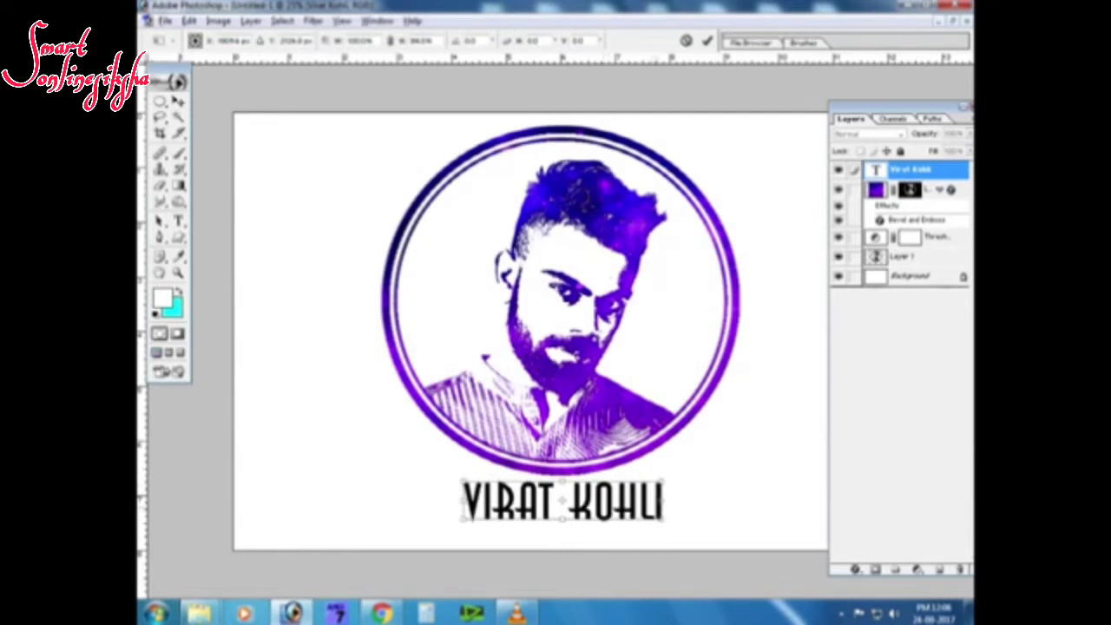
pyautogui.moveTo(664, 521); pyautogui.dragTo(701, 526)
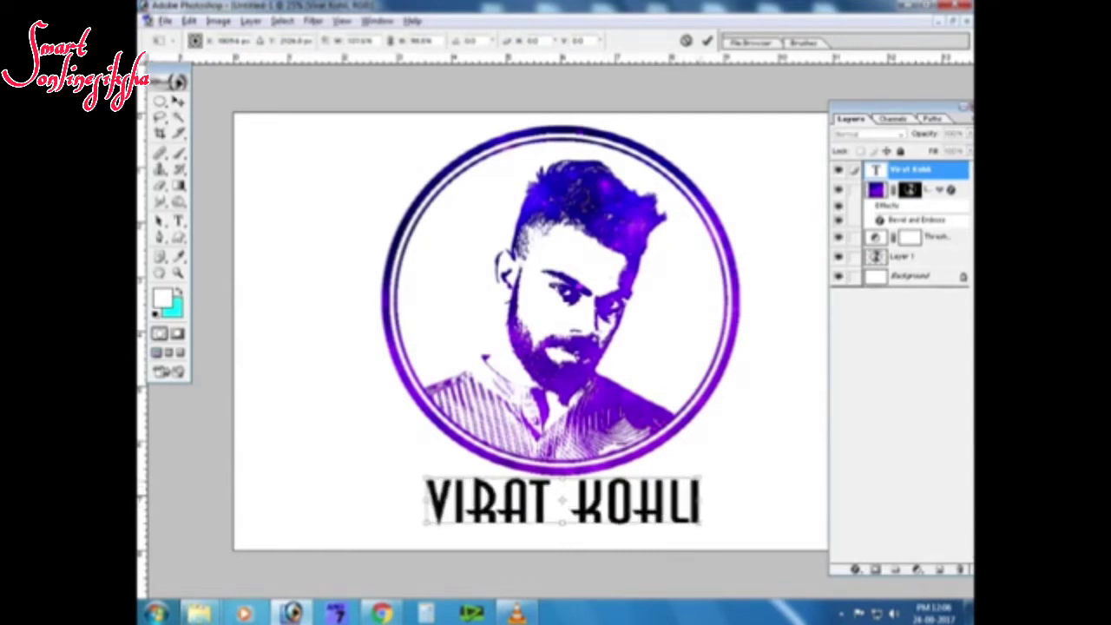
pyautogui.moveTo(622, 512); pyautogui.dragTo(630, 514)
pyautogui.press('Return')
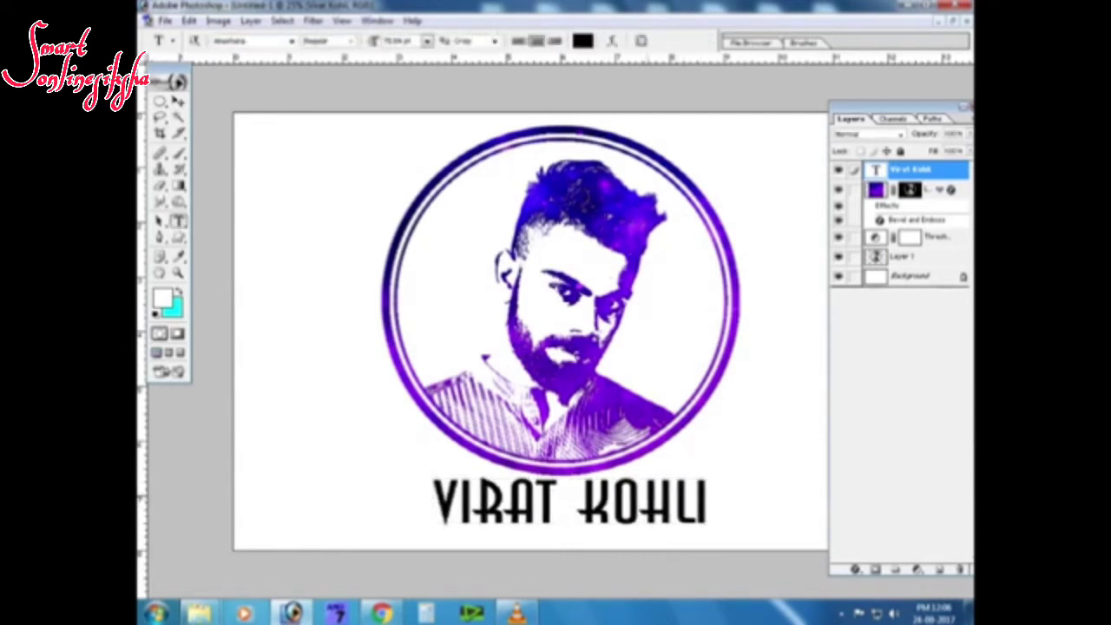
pyautogui.hotkey('ctrl', 'Down')
pyautogui.hotkey('ctrl', 'Down')
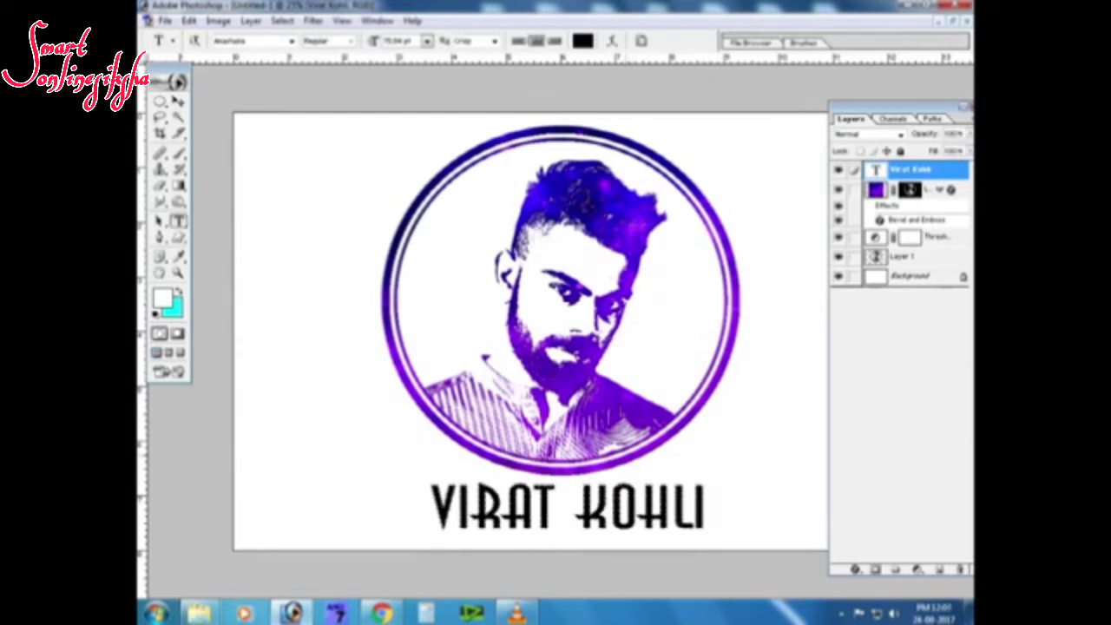
pyautogui.hotkey('alt', '[')
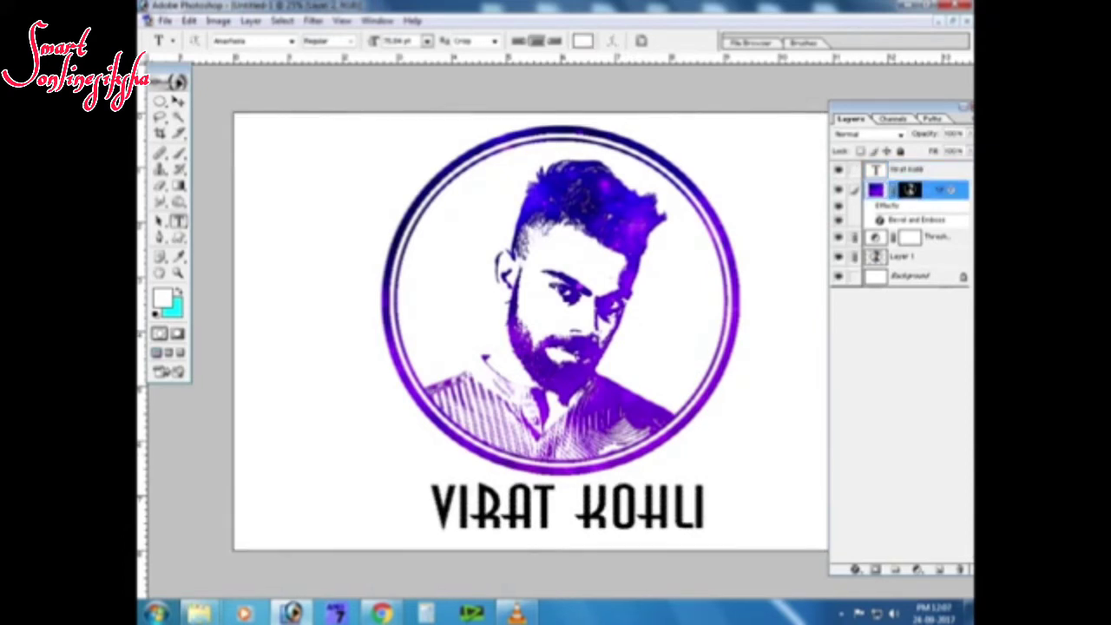
# Duplicate the galaxy texture above the caption and clip it to fill the letters.
pyautogui.hotkey('alt', ']')
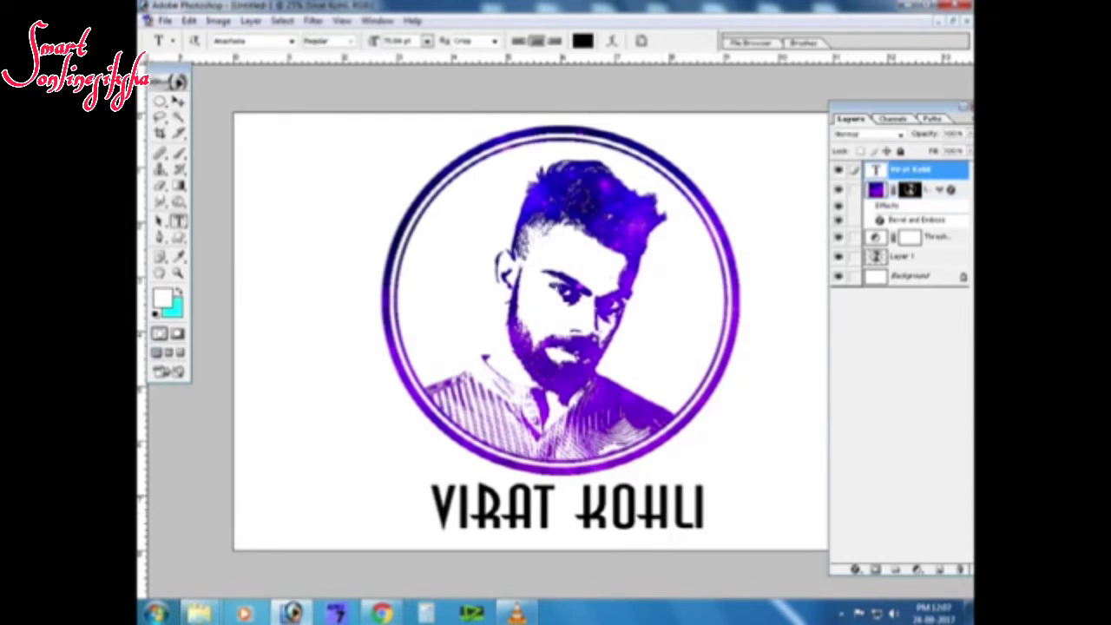
pyautogui.hotkey('alt', '[')
pyautogui.hotkey('ctrl', 'j')
pyautogui.hotkey('ctrl', 'shift', ']')
pyautogui.hotkey('ctrl', 'g')
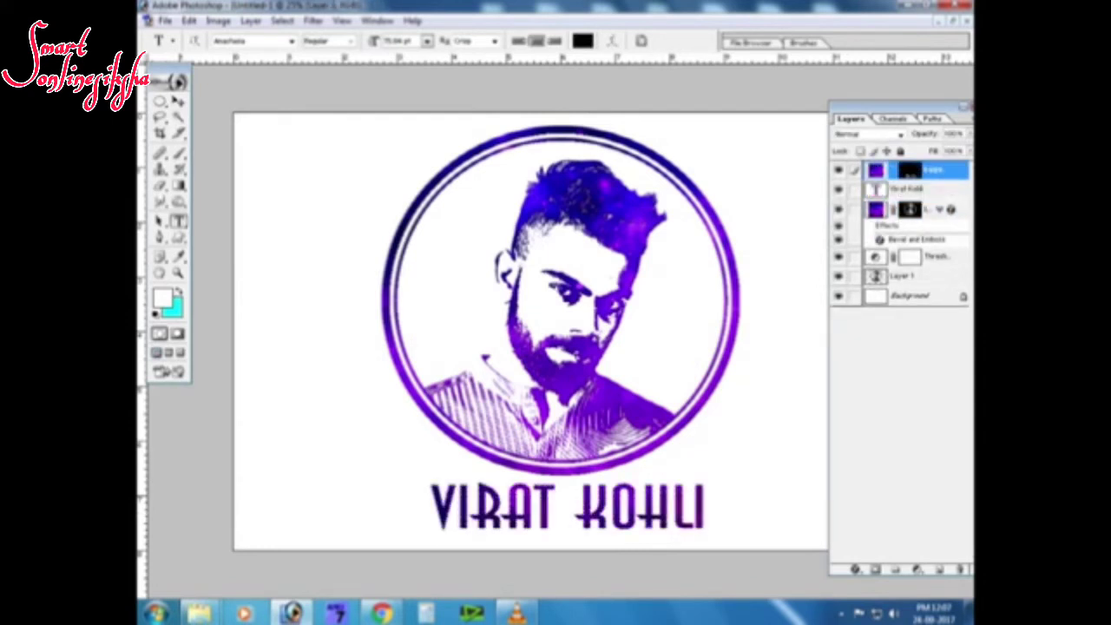
pyautogui.press('v')
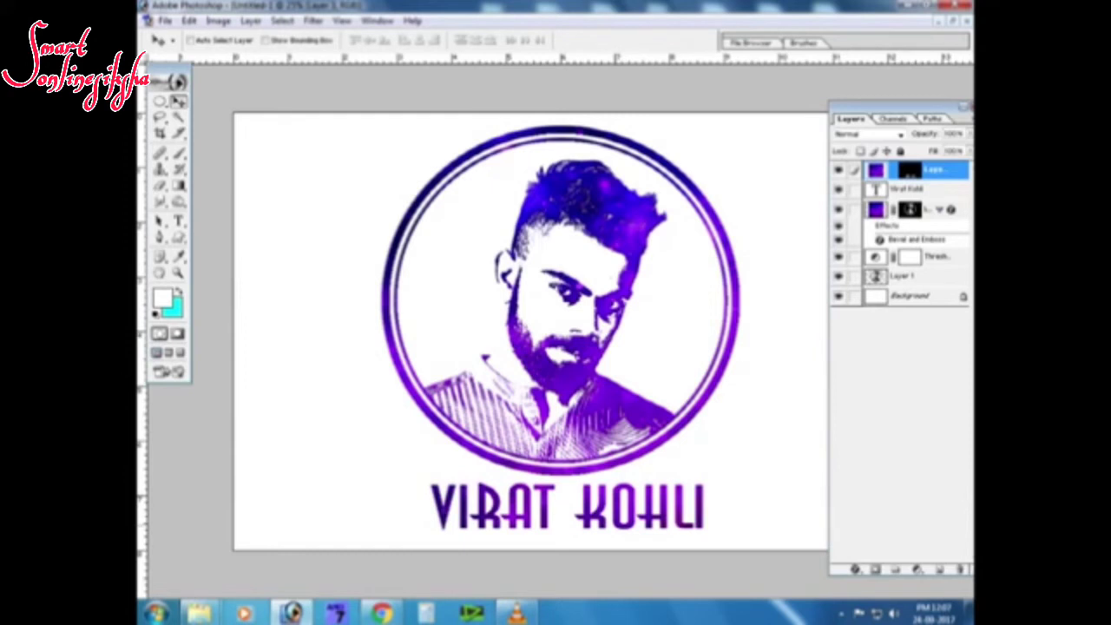
# Shift the caption texture's hue from purple to blue.
pyautogui.hotkey('ctrl', 'u')
pyautogui.press('Up')
pyautogui.press('Up')
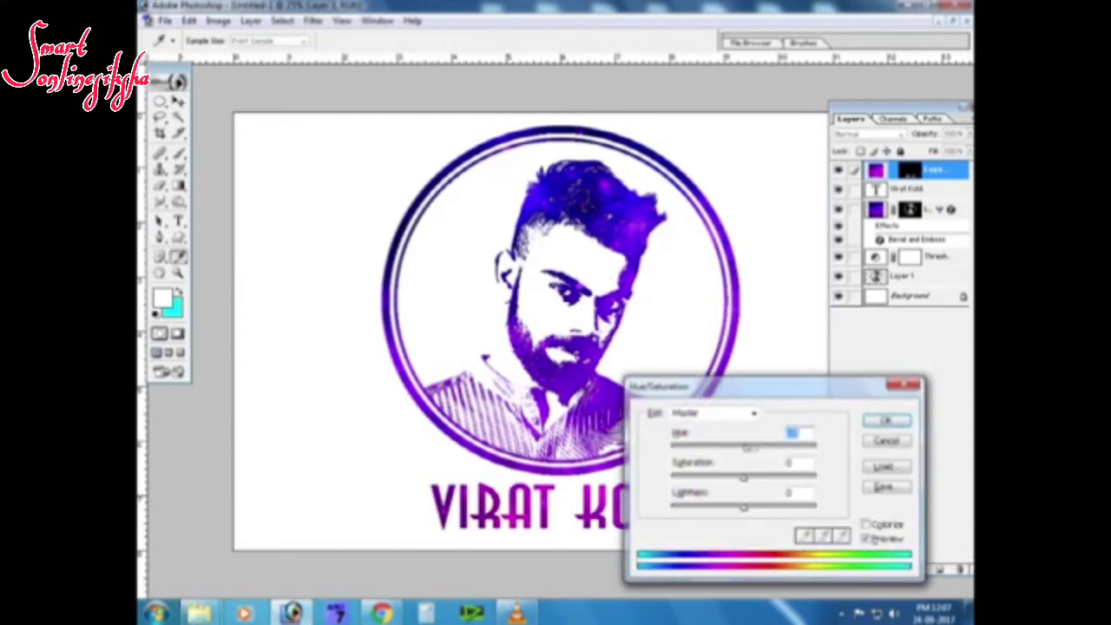
pyautogui.press('Down')
pyautogui.press('Down')
pyautogui.press('Down')
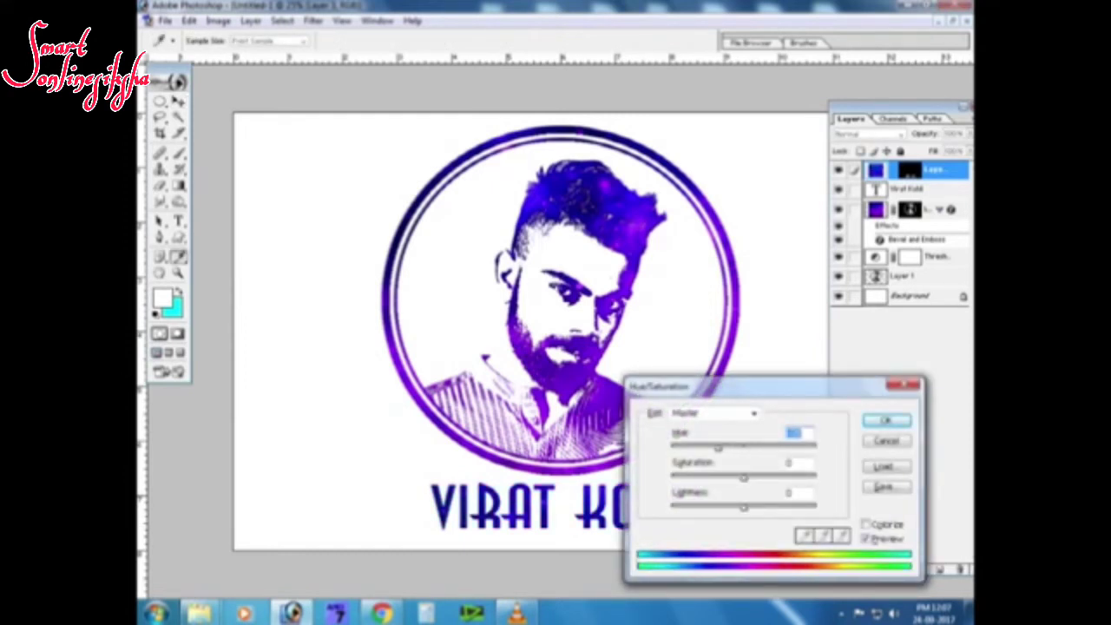
pyautogui.press('Return')
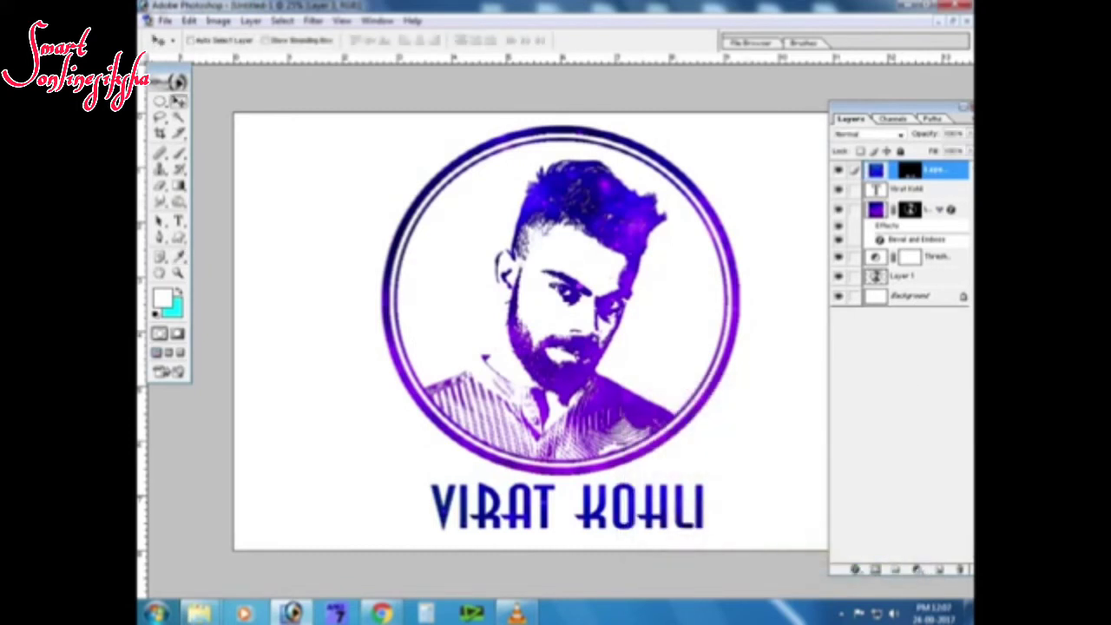
# Recolour the portrait's galaxy texture from purple to blue and compare the result.
pyautogui.hotkey('alt', '[')
pyautogui.hotkey('alt', '[')
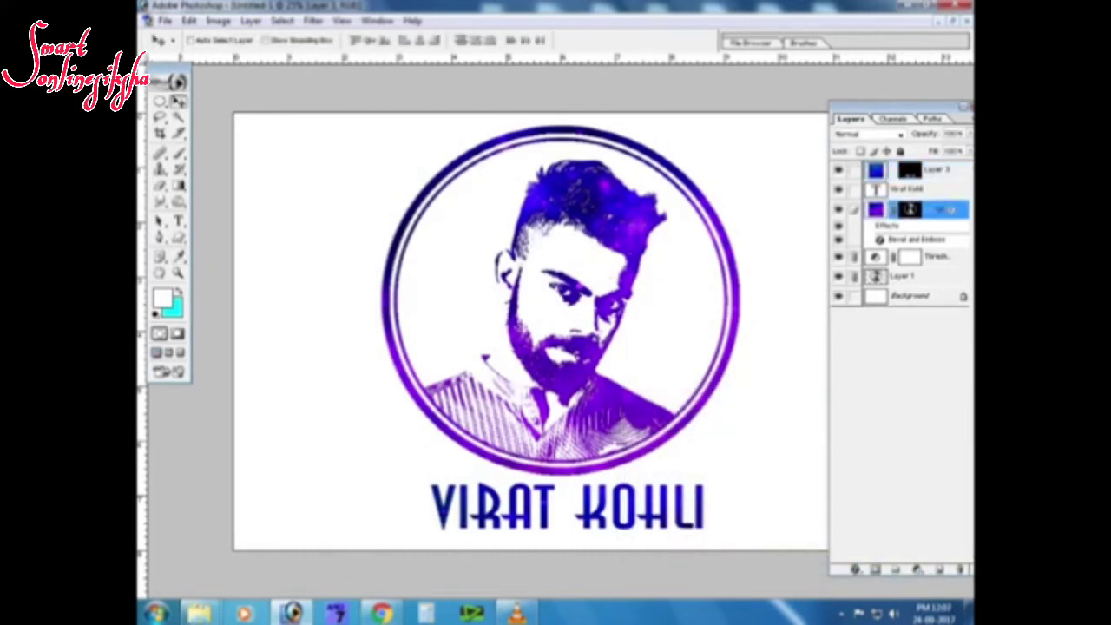
pyautogui.hotkey('ctrl', 'u')
pyautogui.press('Return')
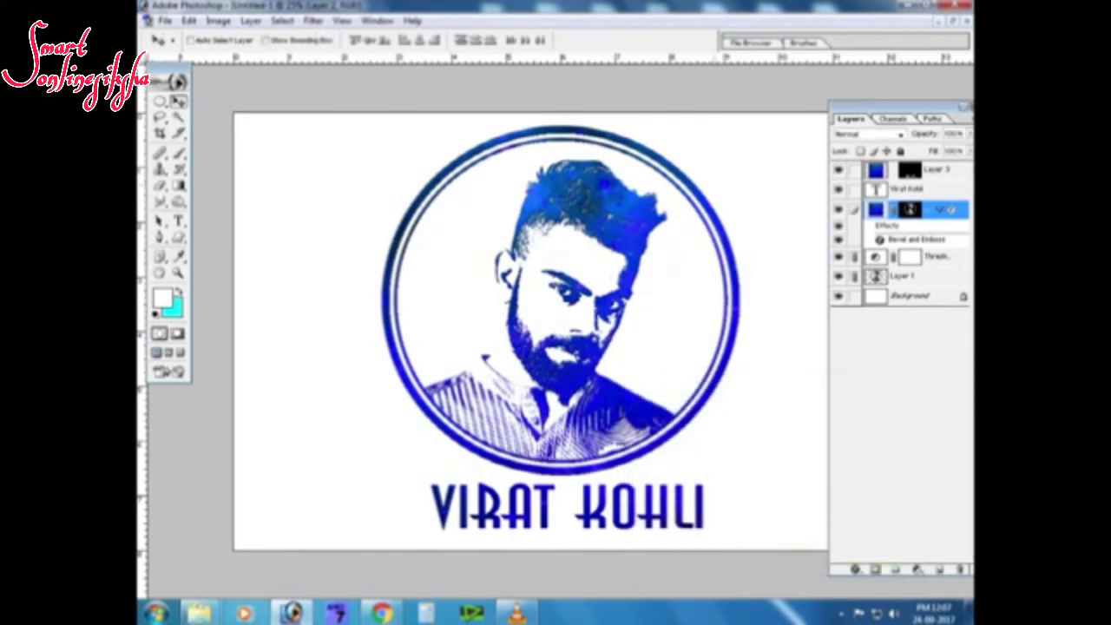
pyautogui.hotkey('ctrl', 'z')
pyautogui.hotkey('ctrl', 'z')
pyautogui.click(933, 169)
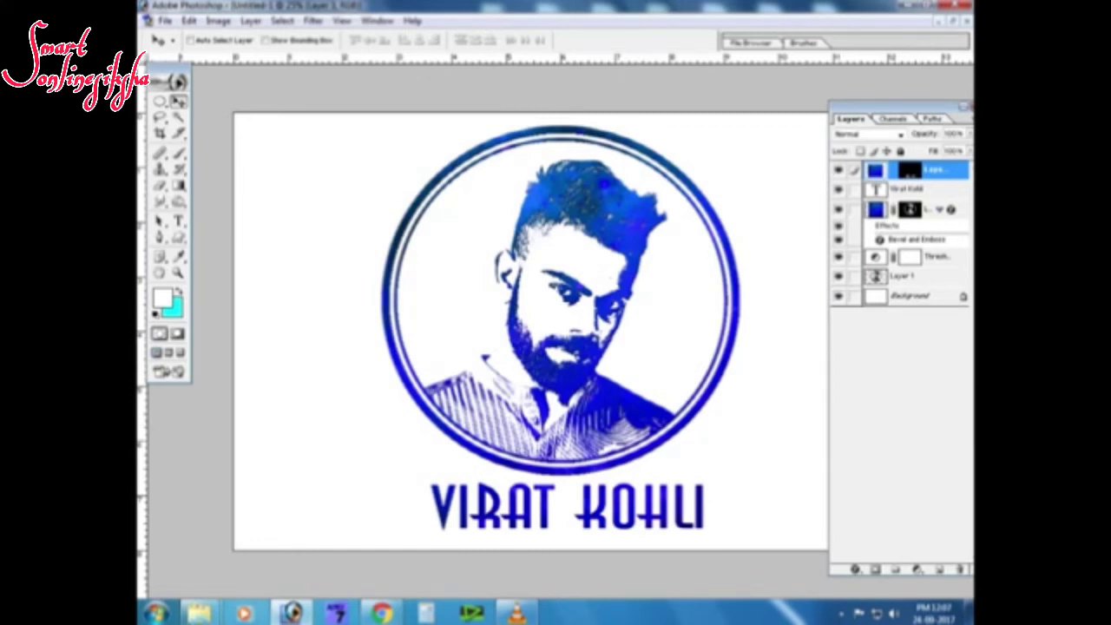
# Add a deeper Bevel and Emboss style to the caption texture layer.
pyautogui.click(855, 569)
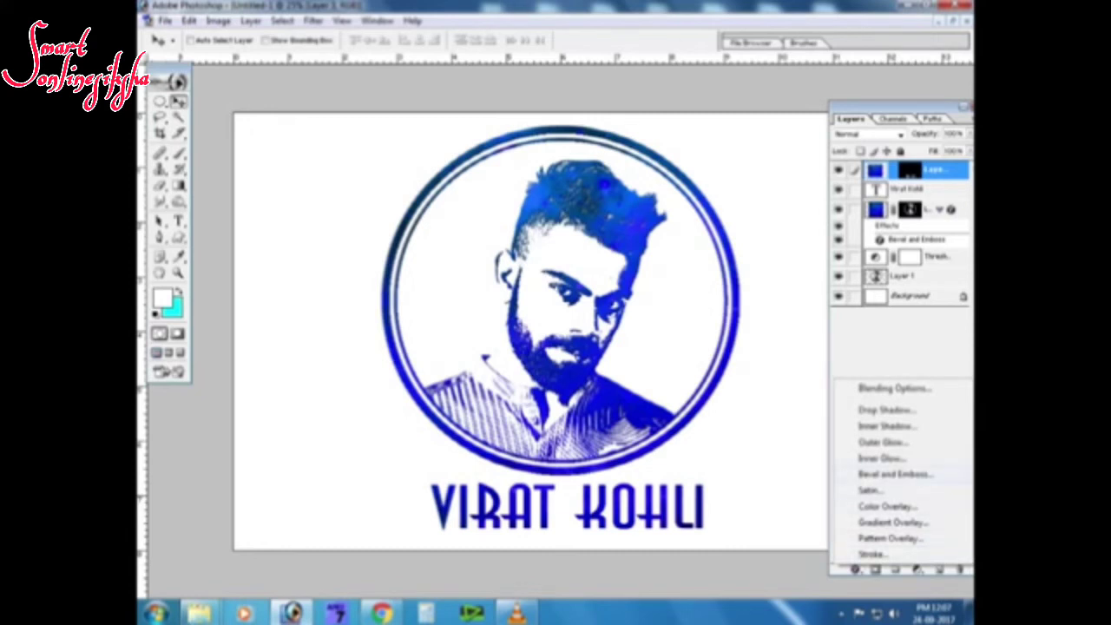
pyautogui.click(894, 474)
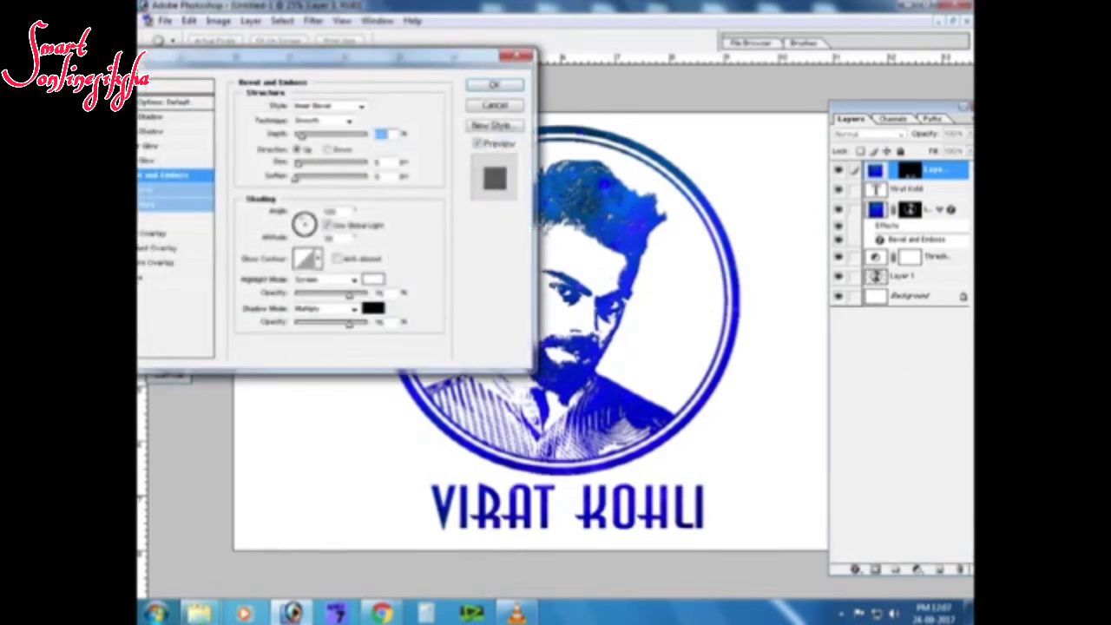
pyautogui.press('Tab')
pyautogui.moveTo(300, 136); pyautogui.dragTo(368, 137)
pyautogui.press('Tab')
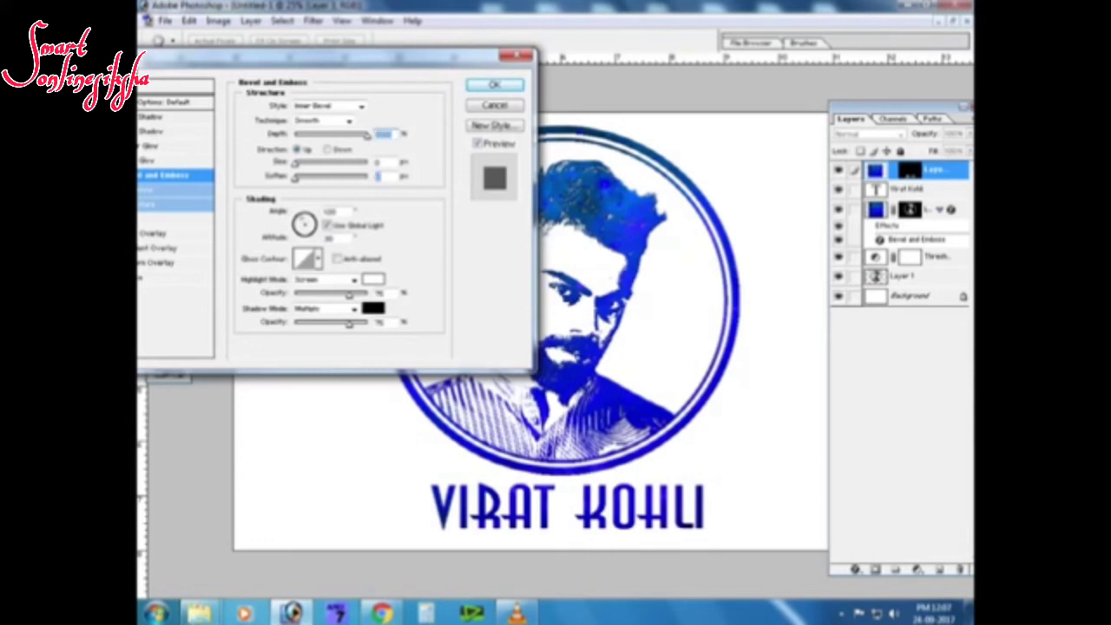
pyautogui.press('Return')
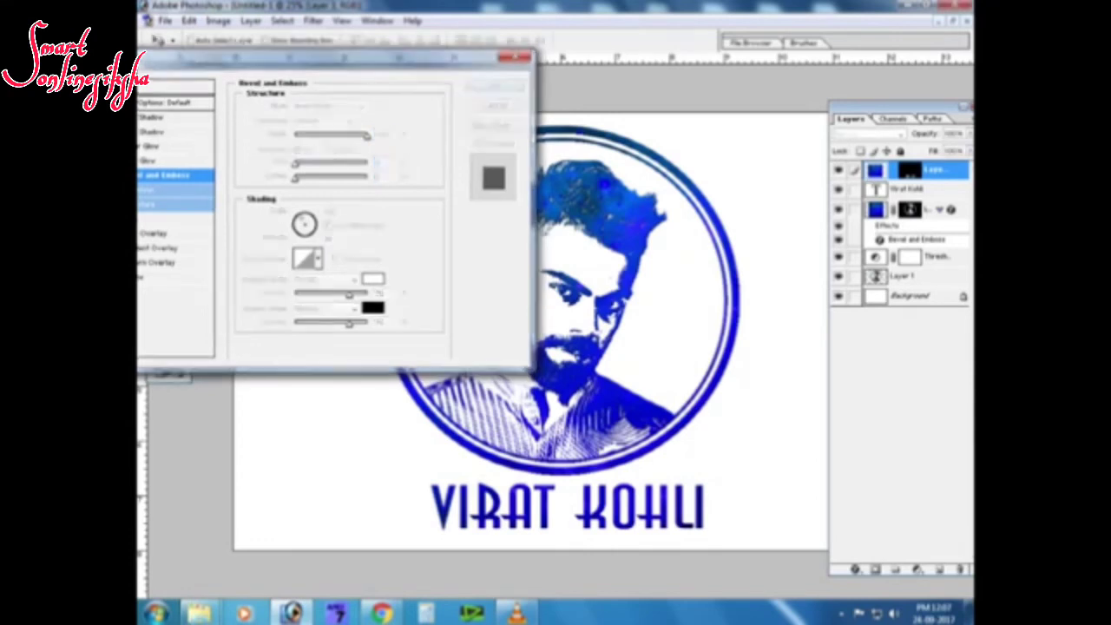
# Preview the finished design with panels hidden, then start Save As for a copy.
pyautogui.hotkey('ctrl', '+')
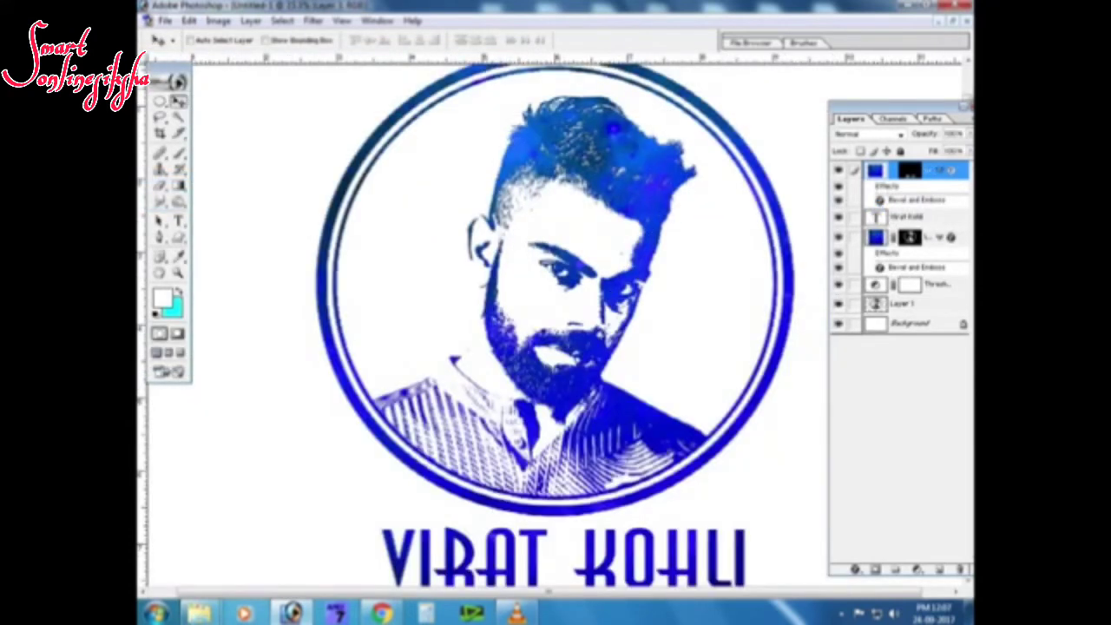
pyautogui.hotkey('ctrl', '-')
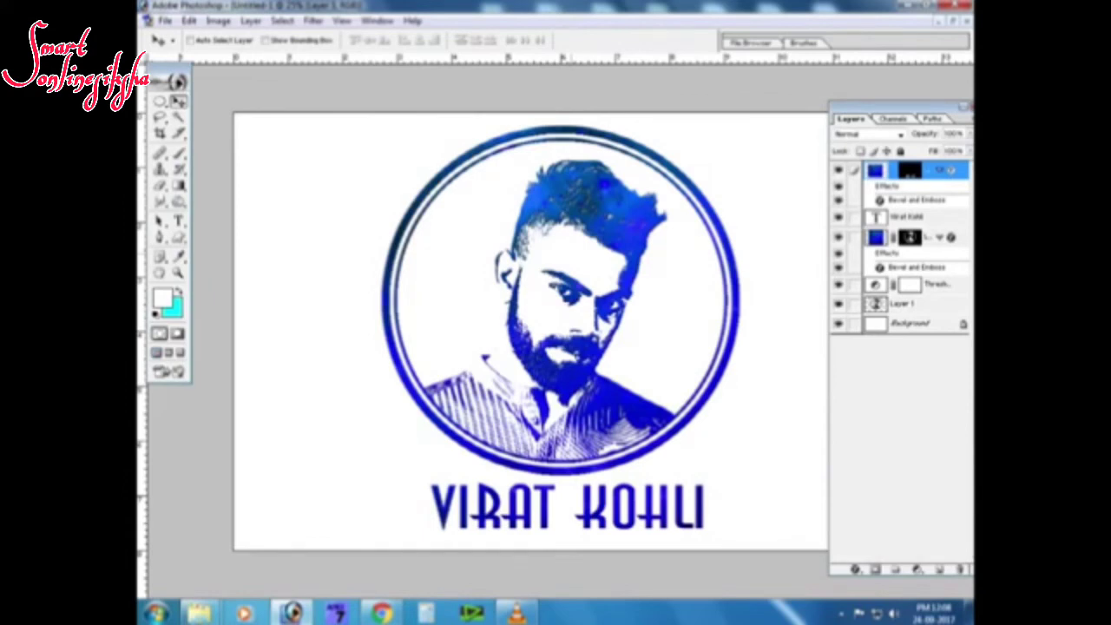
pyautogui.press('Tab')
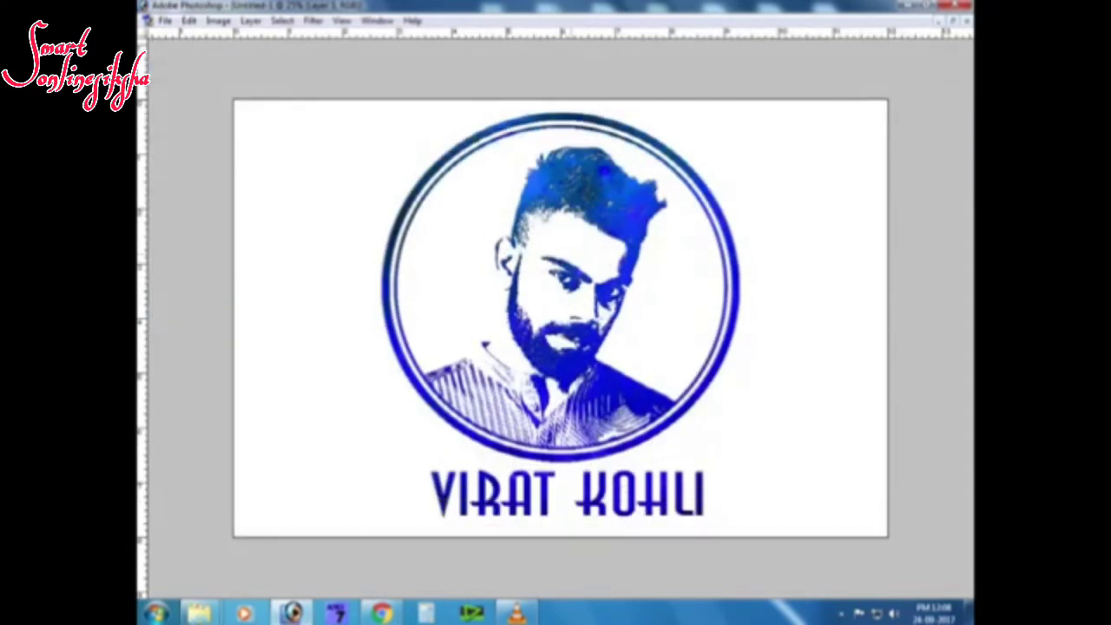
pyautogui.hotkey('ctrl', '+')
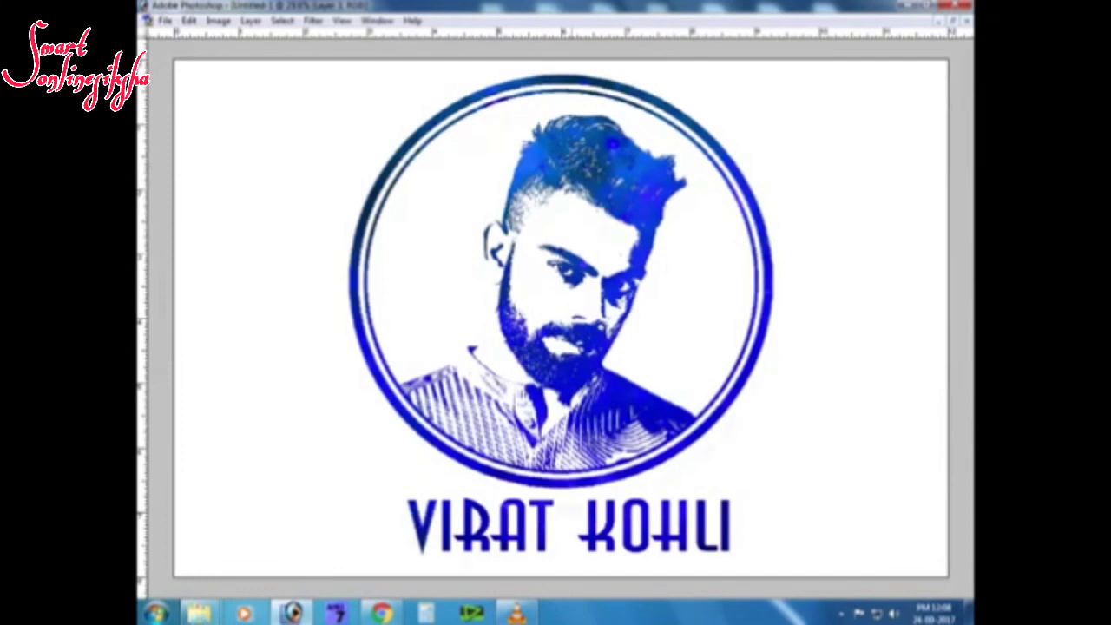
pyautogui.press('Tab')
pyautogui.hotkey('ctrl', '-')
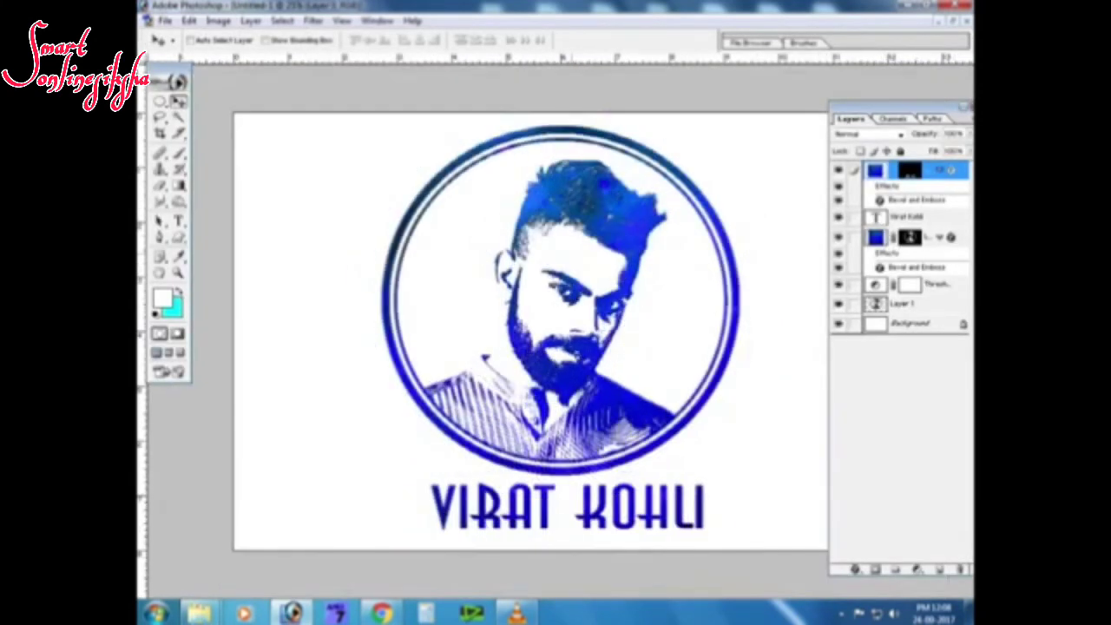
pyautogui.hotkey('ctrl', 'alt', 's')
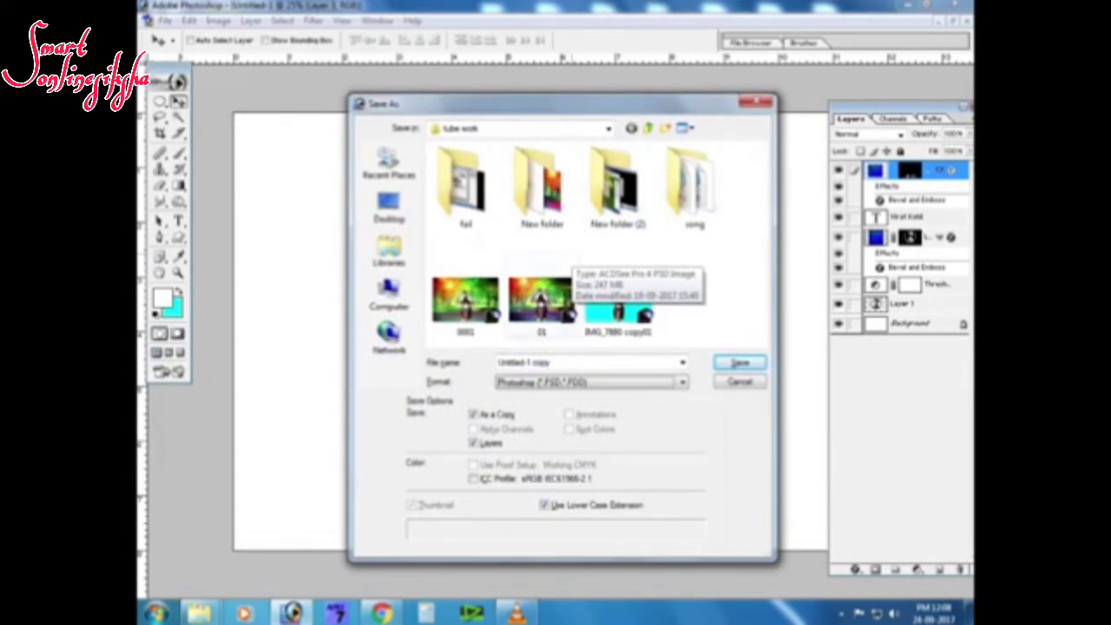
# Save the design as the JPEG file 0125.jpg with default JPEG options.
pyautogui.write('0125')
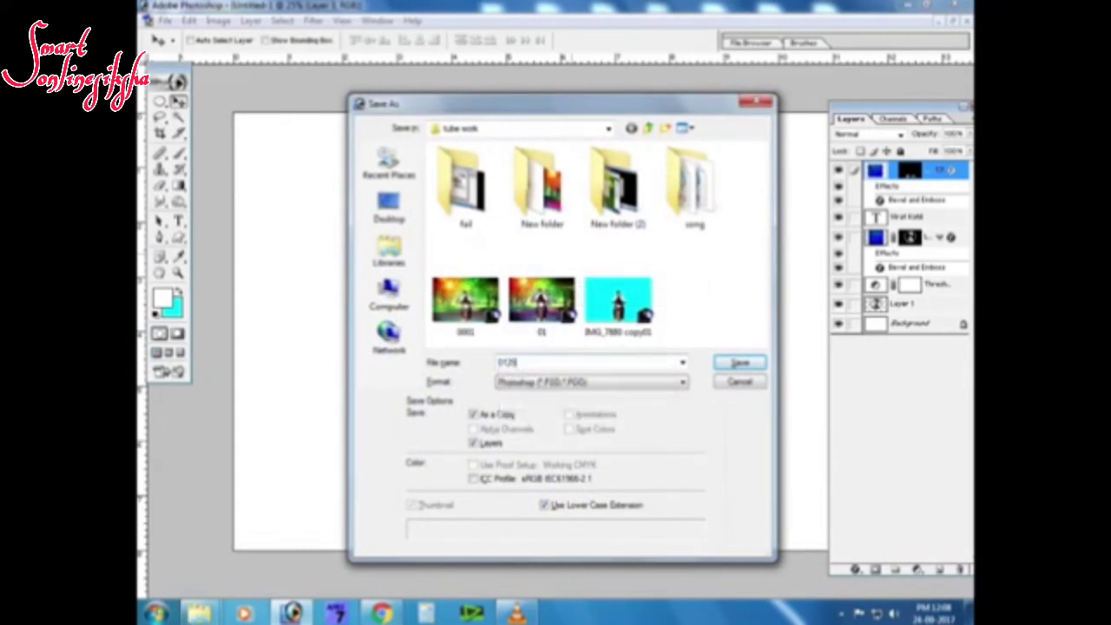
pyautogui.click(683, 382)
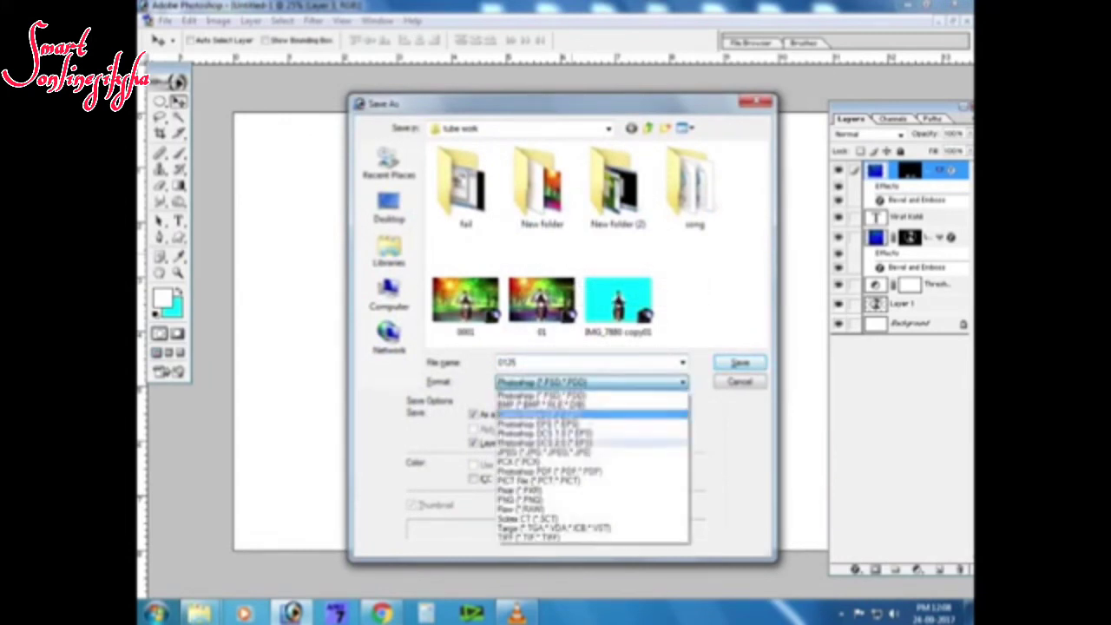
pyautogui.click(547, 454)
pyautogui.press('Return')
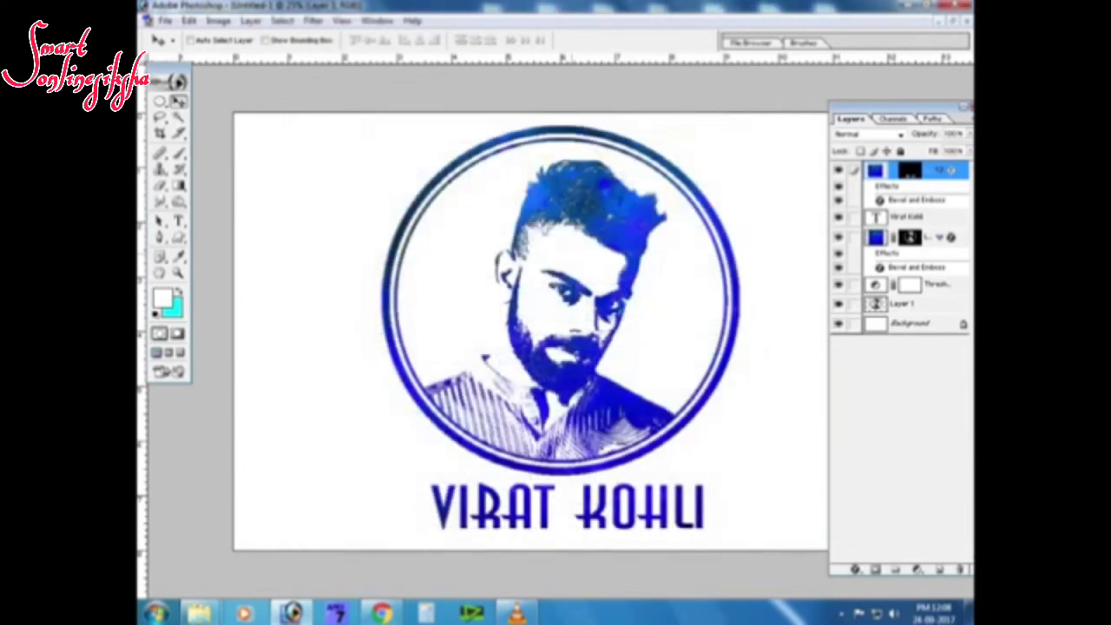
pyautogui.press('Return')
pyautogui.hotkey('ctrl', 'o')
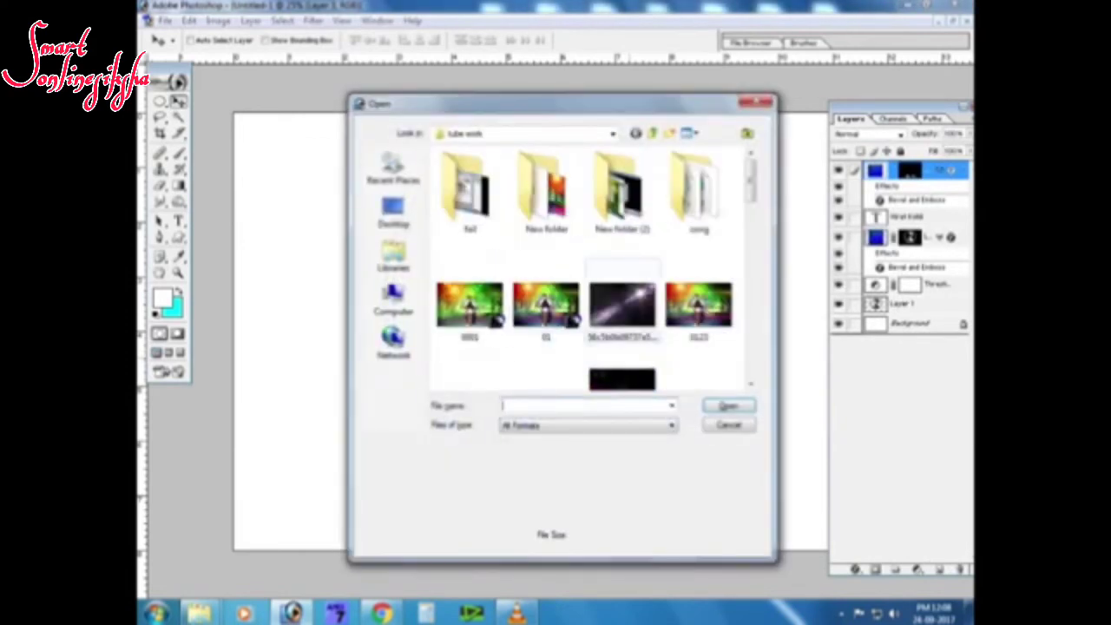